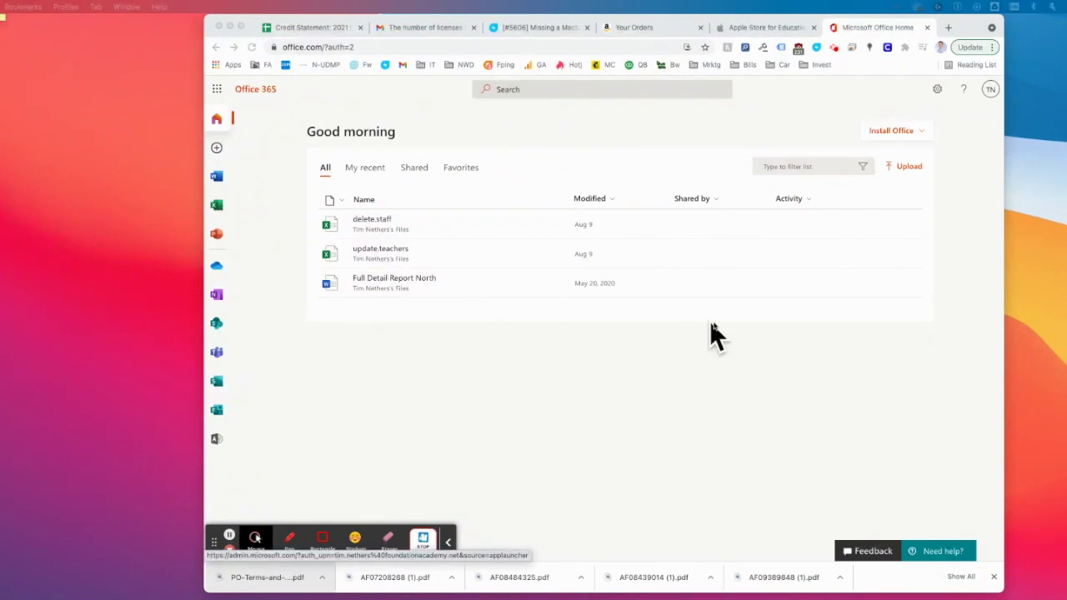
# - Choose Install Office > Install software in the Office 365 browser page
pyautogui.click(906, 131)
pyautogui.click(909, 134)
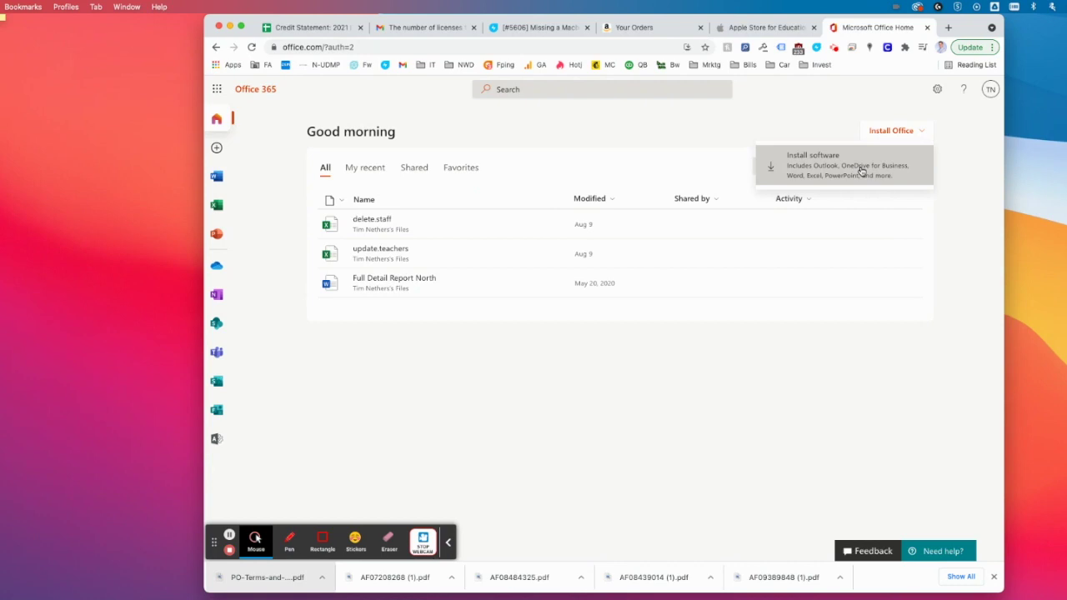
pyautogui.click(862, 171)
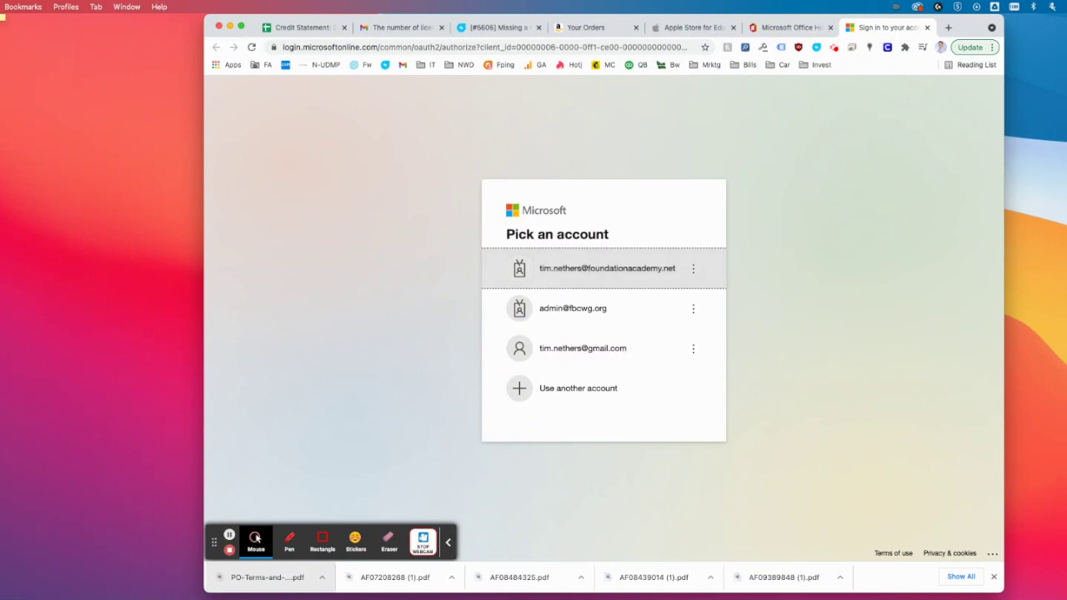
# - Sign in with the school work account's saved password and choose to stay signed in
pyautogui.click(1, 7)
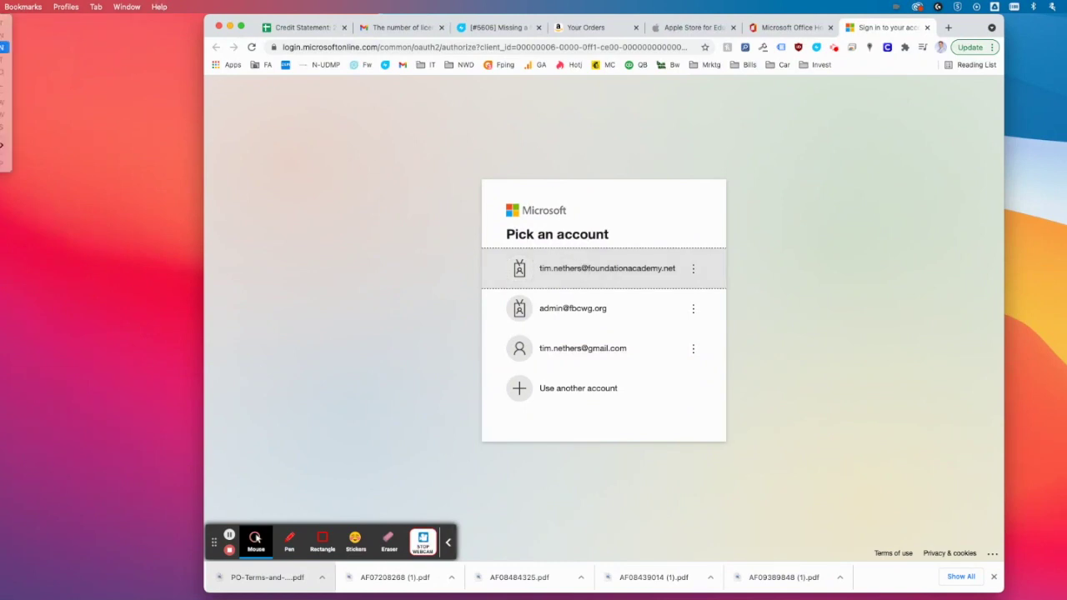
pyautogui.click(389, 208)
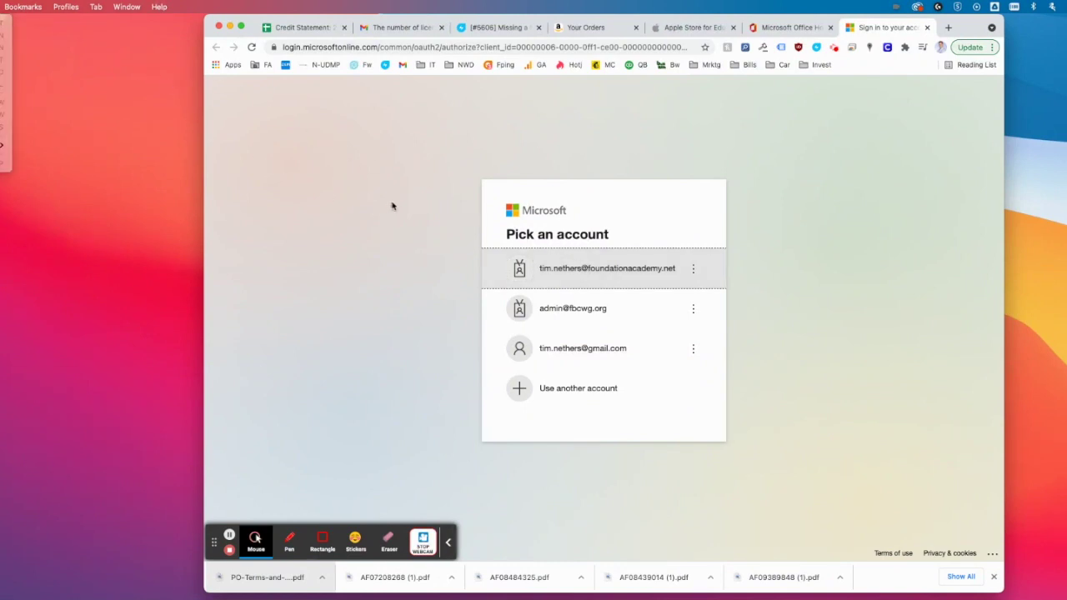
pyautogui.click(639, 268)
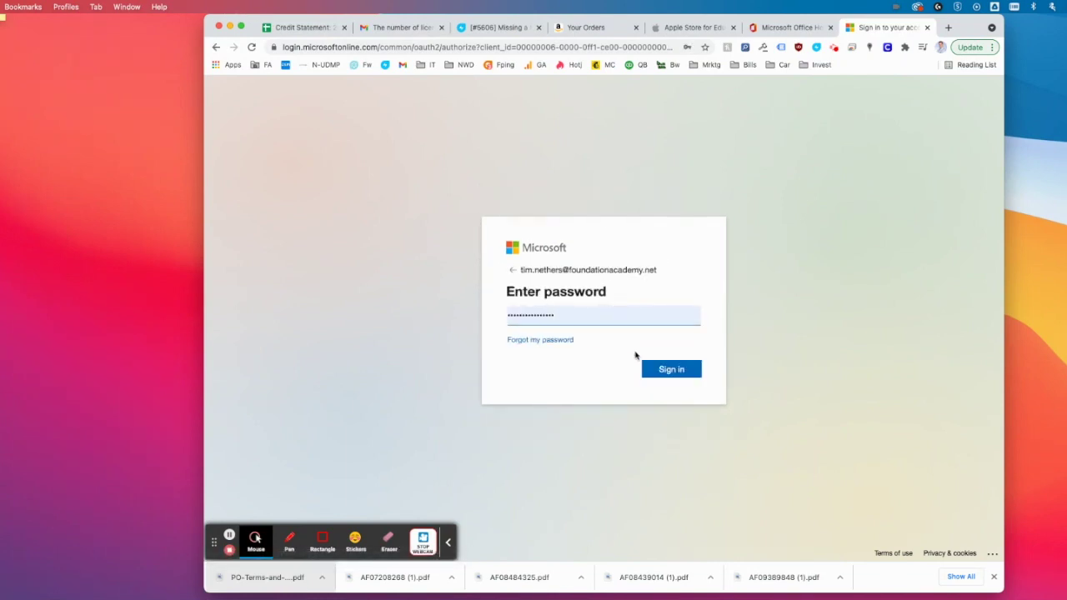
pyautogui.click(663, 374)
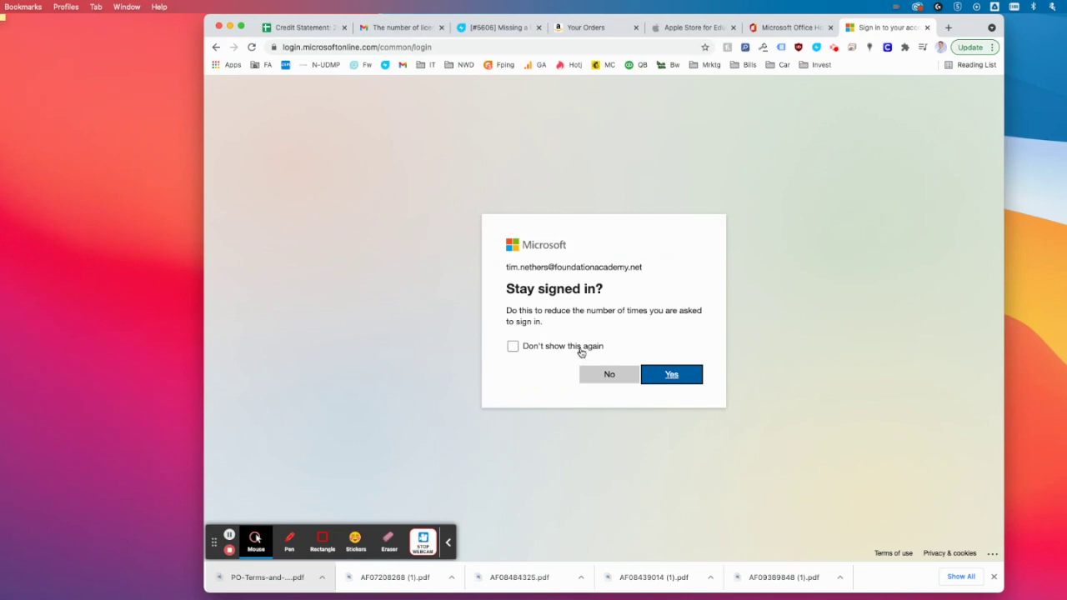
pyautogui.click(578, 350)
pyautogui.click(692, 383)
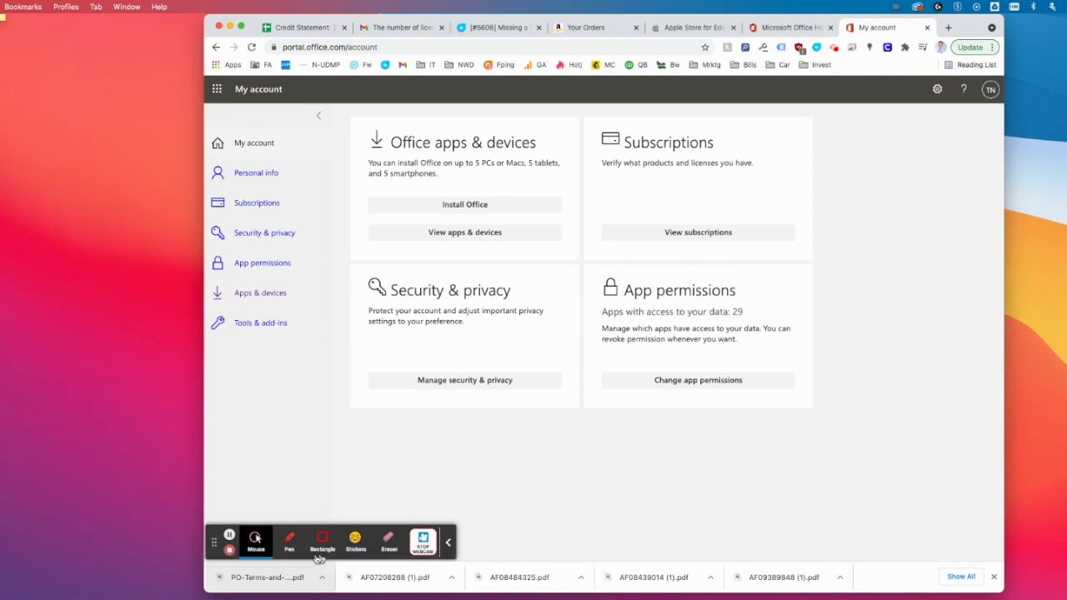
# - Download the Microsoft_Office .pkg from the portal and open it from the downloads bar
pyautogui.click(993, 577)
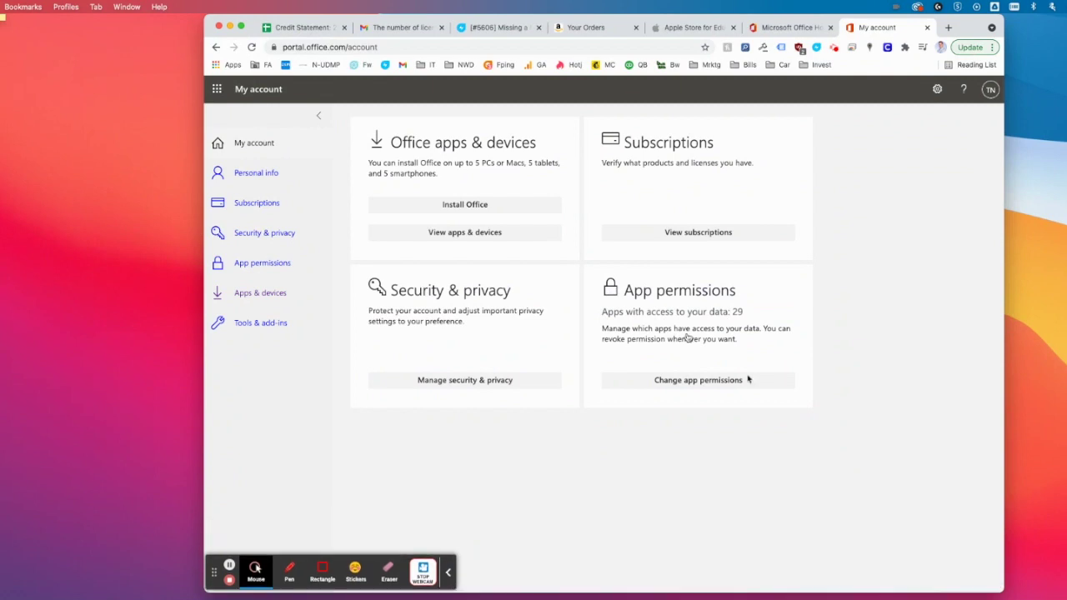
pyautogui.click(497, 208)
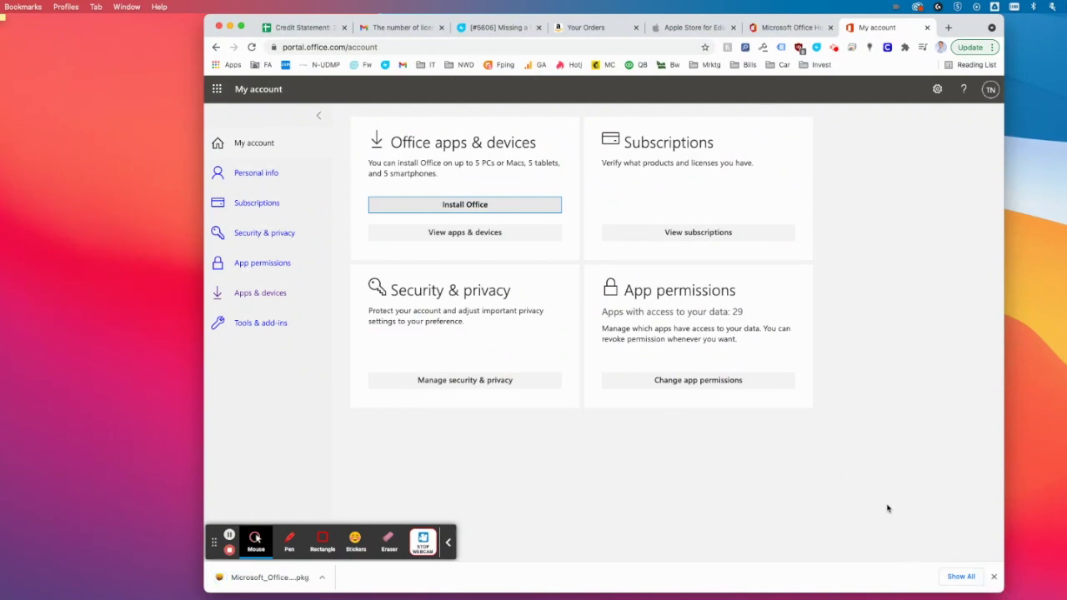
pyautogui.click(279, 577)
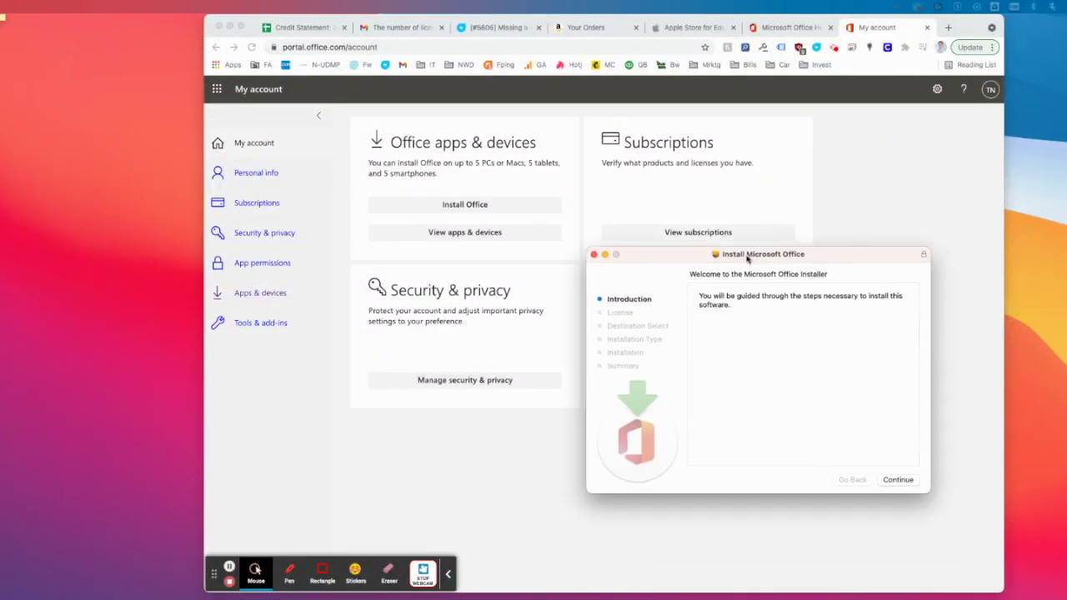
# - Centre the installer, accept the Office licence and start the 9.61 GB standard install
pyautogui.moveTo(751, 260); pyautogui.dragTo(550, 178)
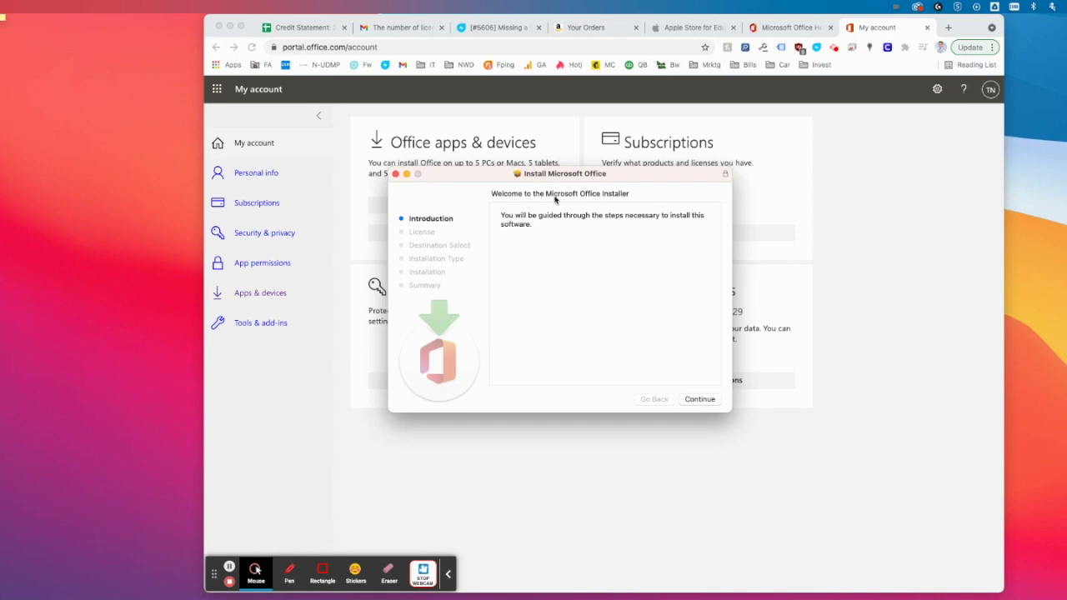
pyautogui.click(700, 400)
pyautogui.click(700, 399)
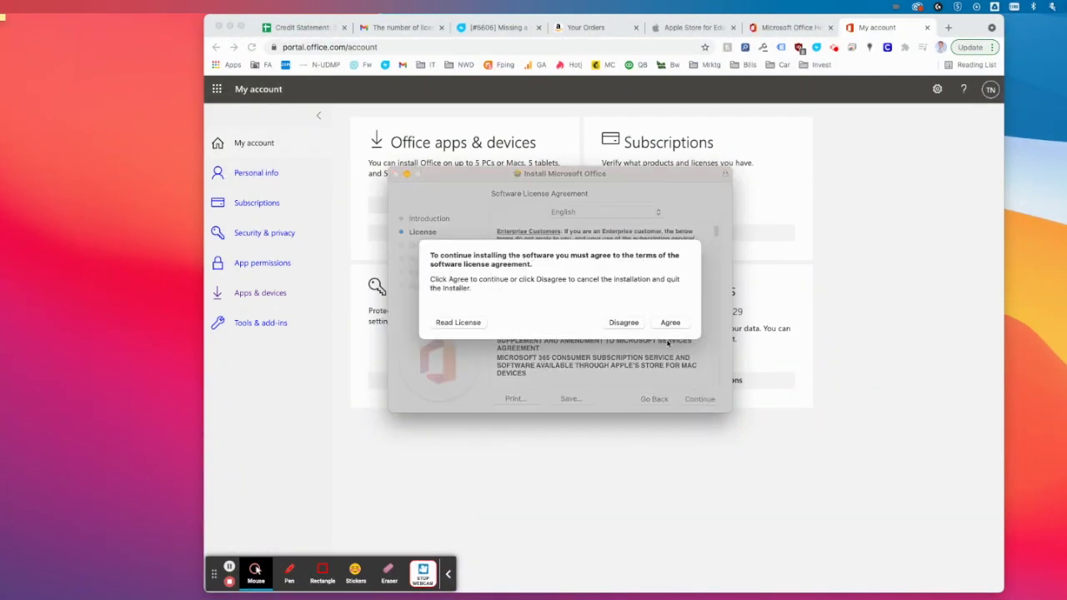
pyautogui.click(670, 322)
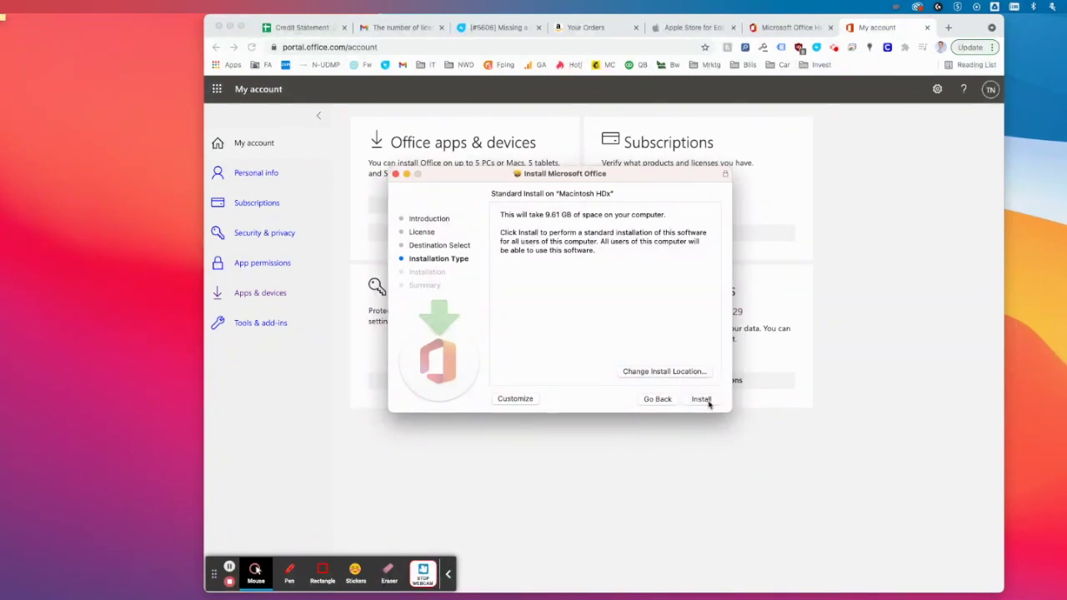
pyautogui.click(701, 400)
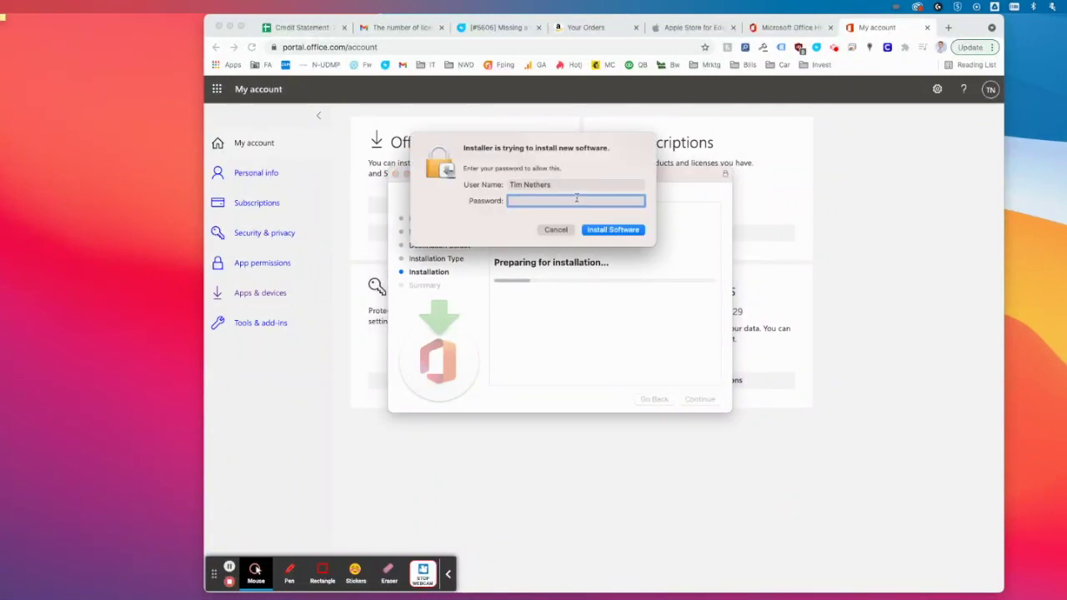
# - Authorise the install with the Mac account password and wait until Office finishes installing
pyautogui.write('•••••••••••')
pyautogui.click(617, 232)
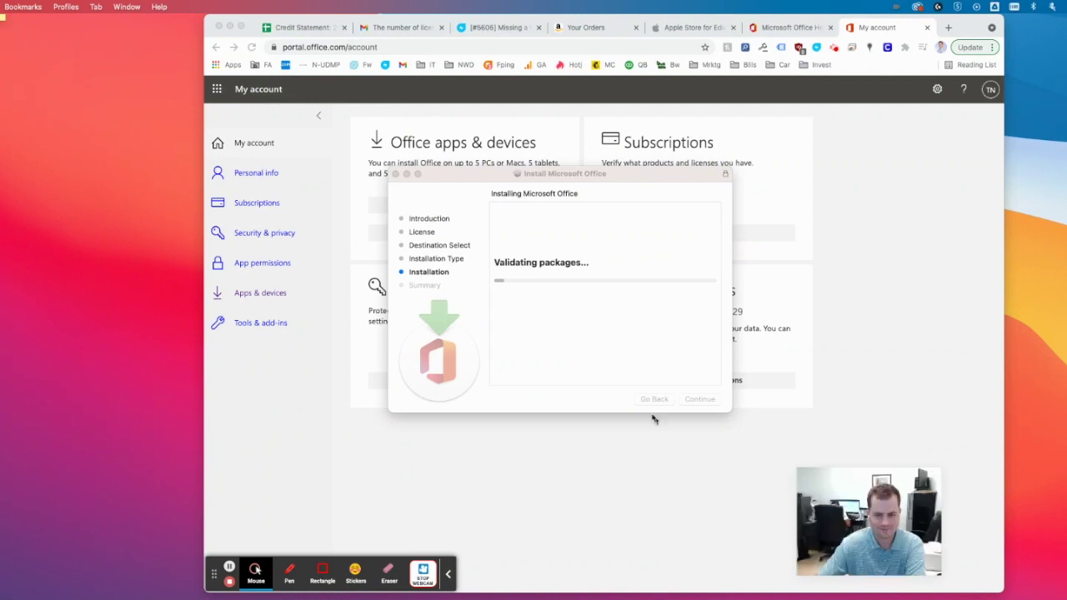
pyautogui.click(545, 218)
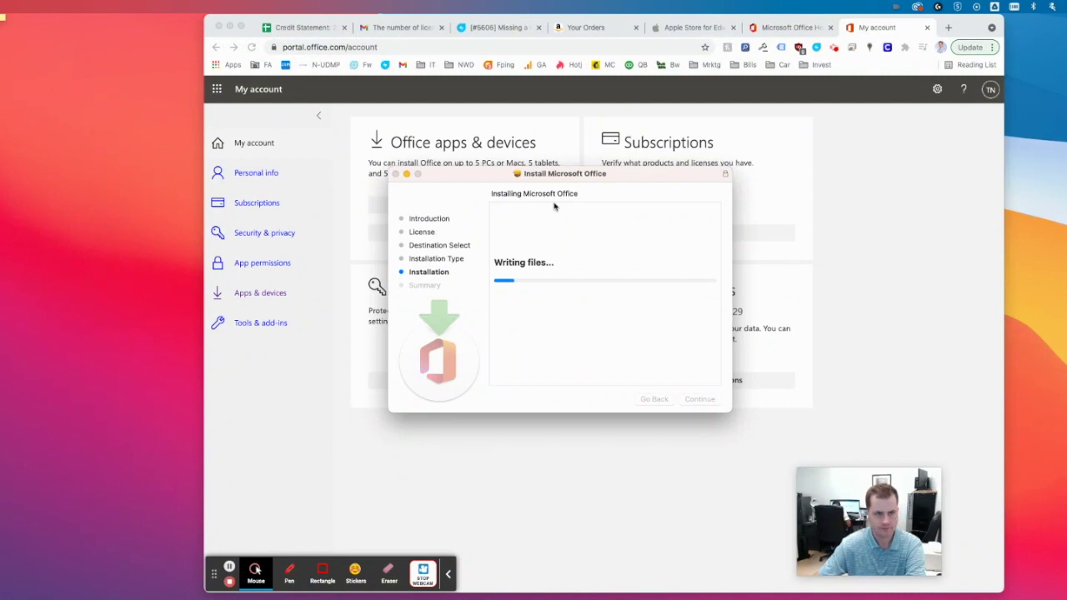
pyautogui.moveTo(556, 178); pyautogui.dragTo(285, 352)
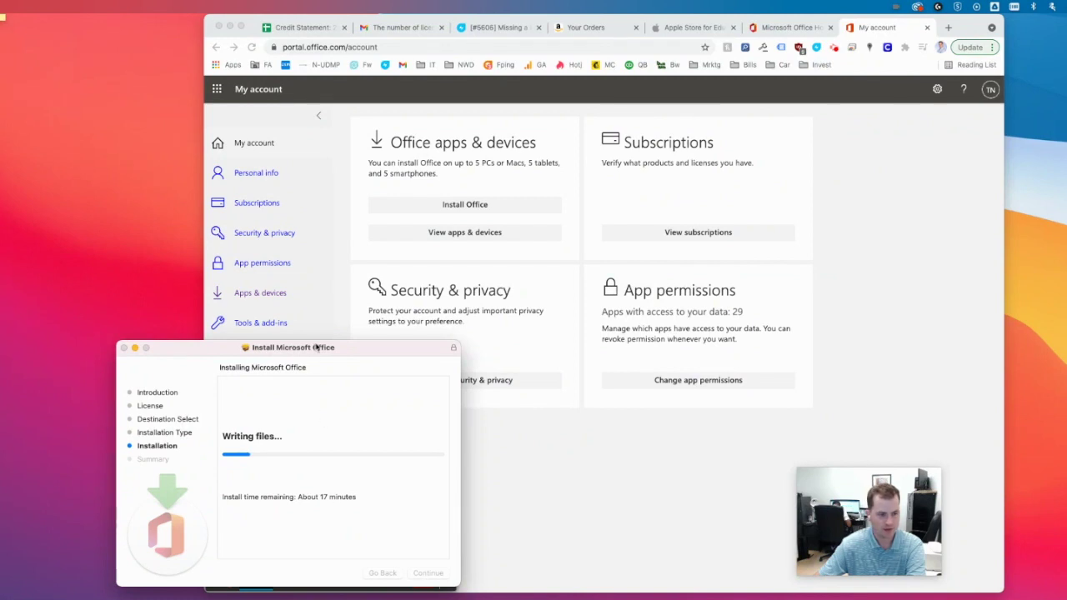
pyautogui.moveTo(317, 351); pyautogui.dragTo(305, 73)
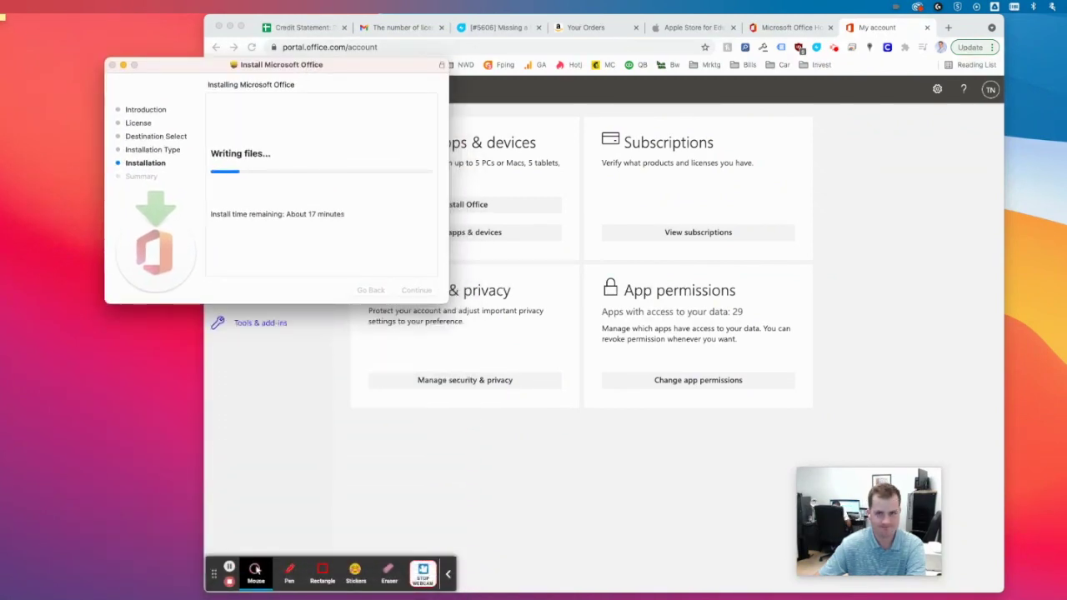
pyautogui.click(834, 48)
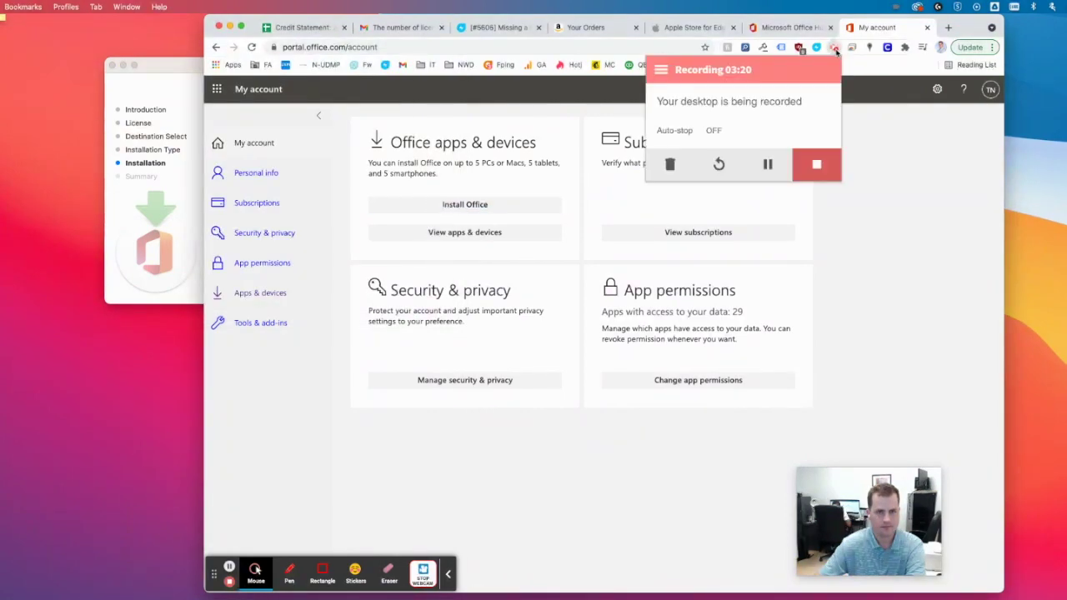
pyautogui.click(816, 164)
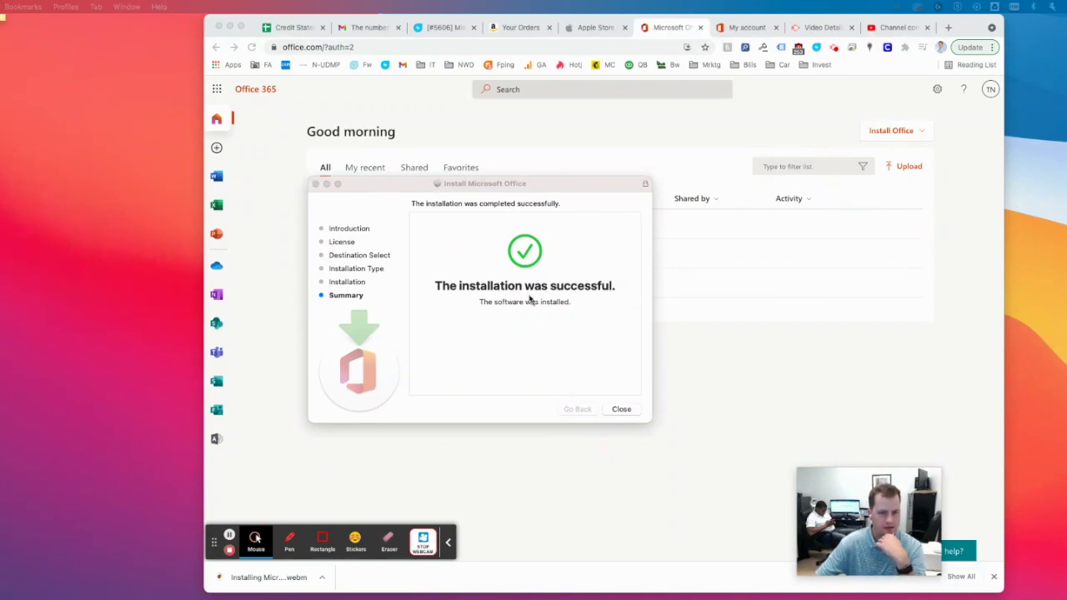
# - Close the finished installer and move the installer package to the Trash
pyautogui.click(621, 409)
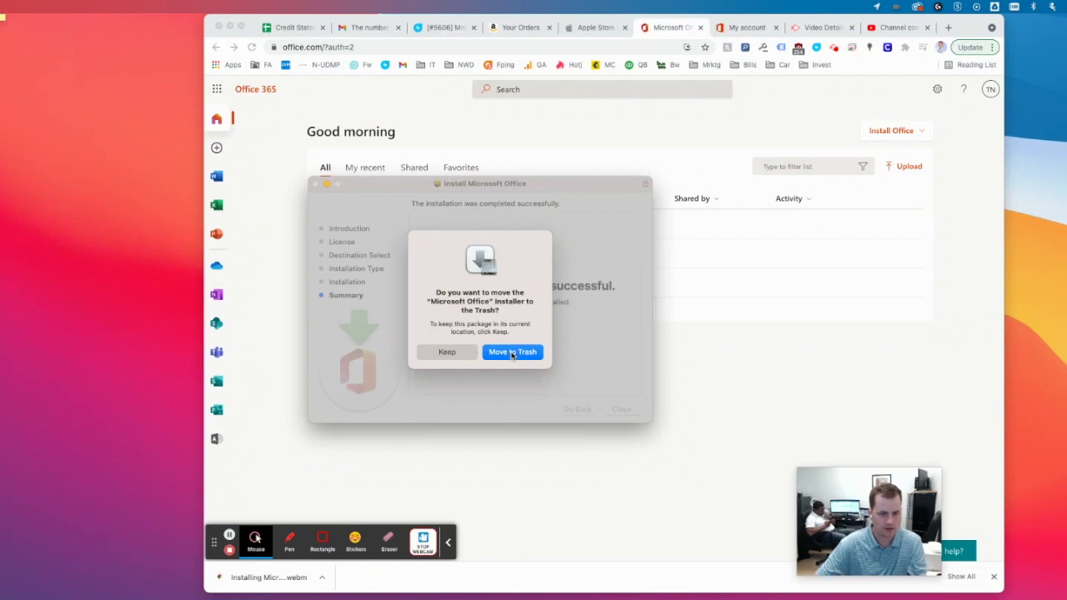
pyautogui.click(512, 353)
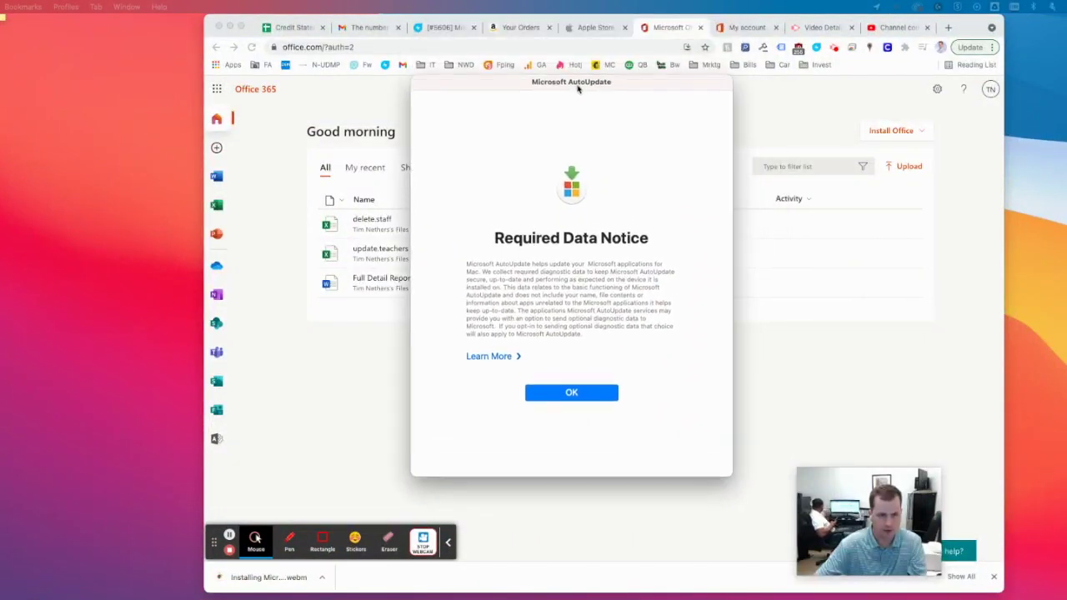
# - Acknowledge the data notice, keep automatic updates on, review Advanced preferences, and close AutoUpdate
pyautogui.click(571, 398)
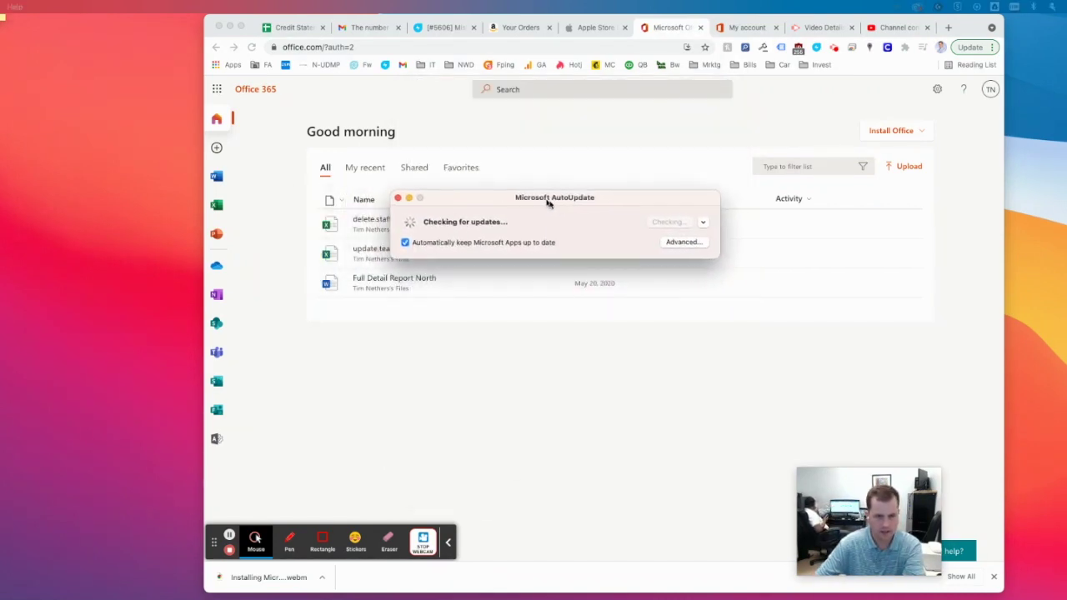
pyautogui.click(512, 247)
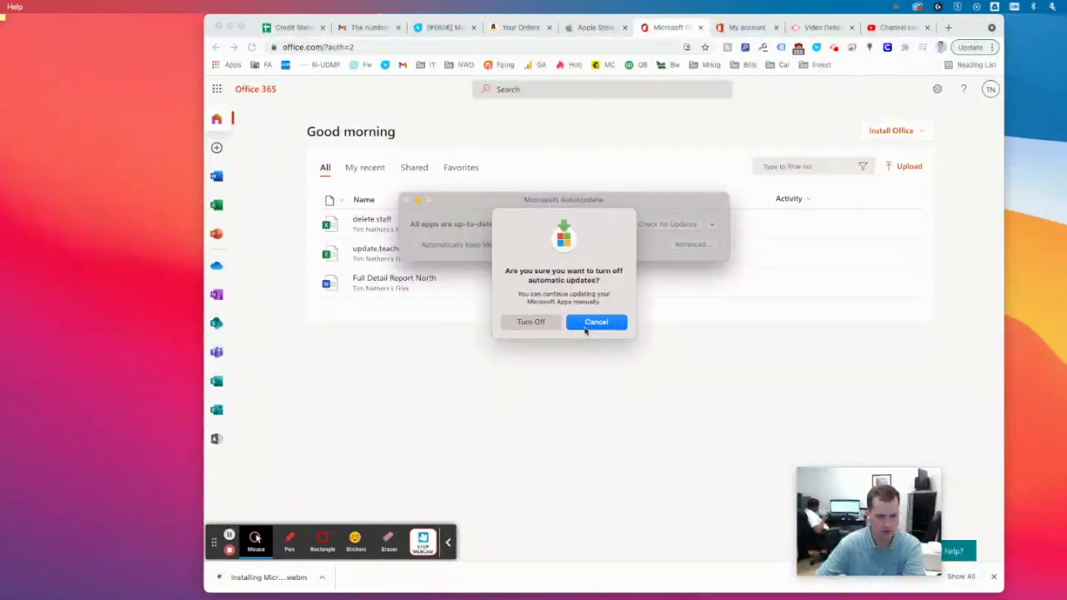
pyautogui.click(587, 325)
pyautogui.click(694, 244)
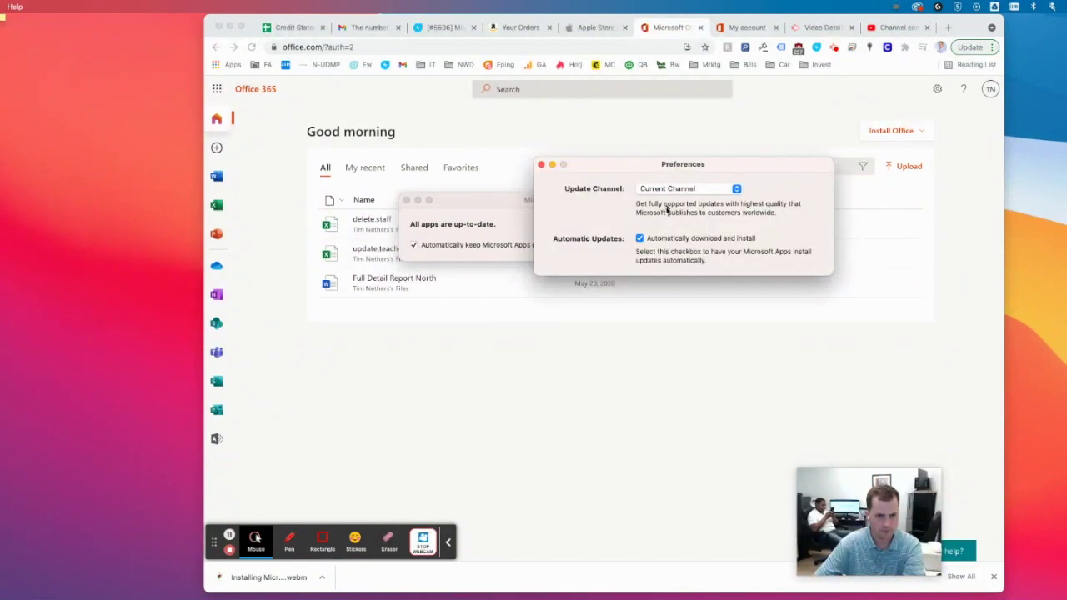
pyautogui.click(541, 166)
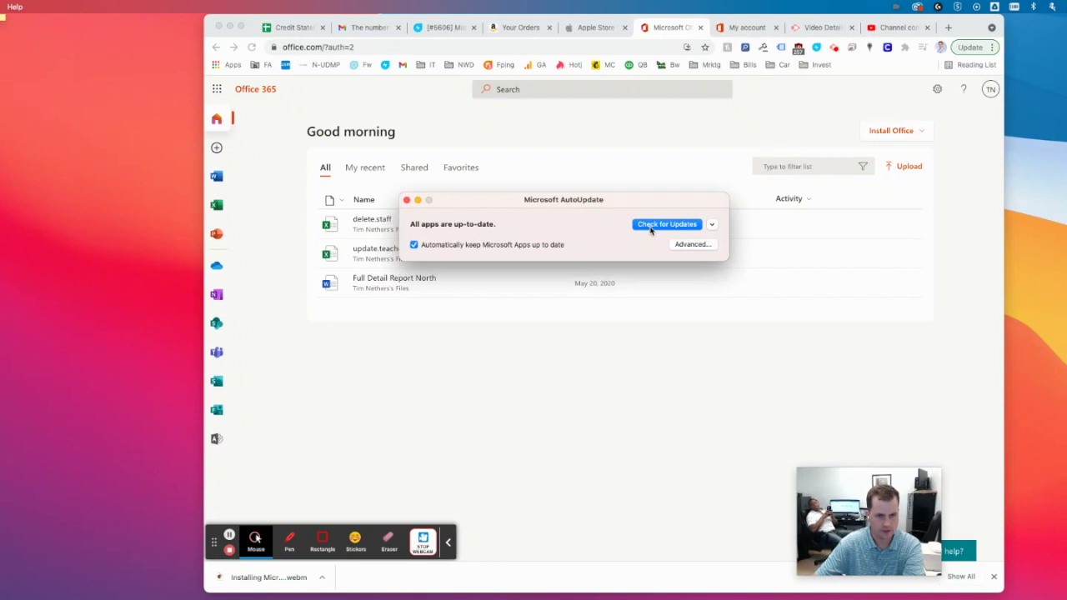
pyautogui.click(407, 201)
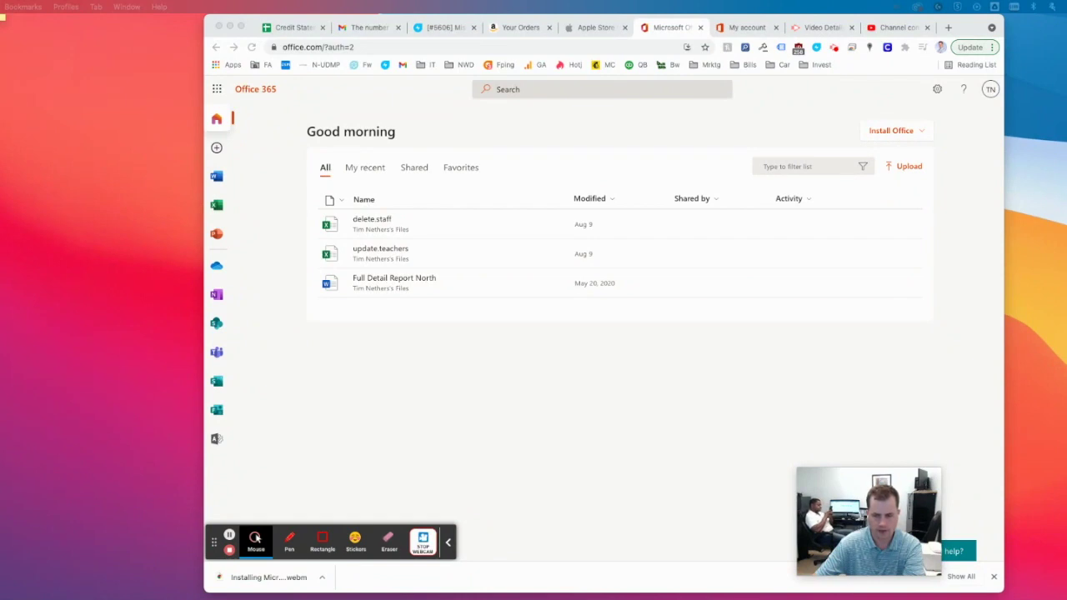
# - In the Applications folder, move Microsoft Outlook to the Trash and authorise the removal
pyautogui.click(654, 192)
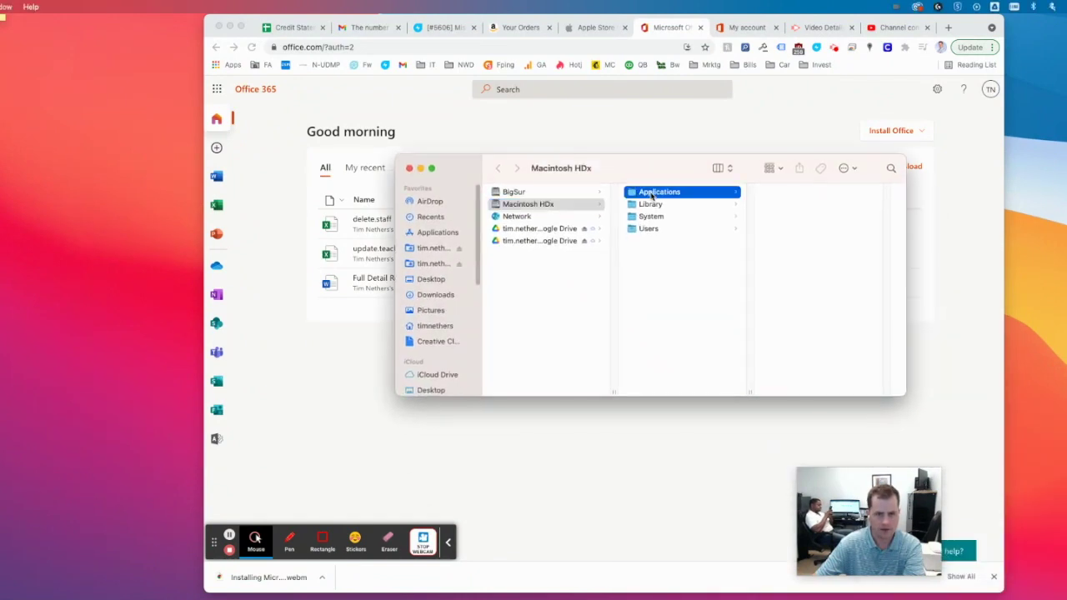
pyautogui.scroll(-10, 797, 217)
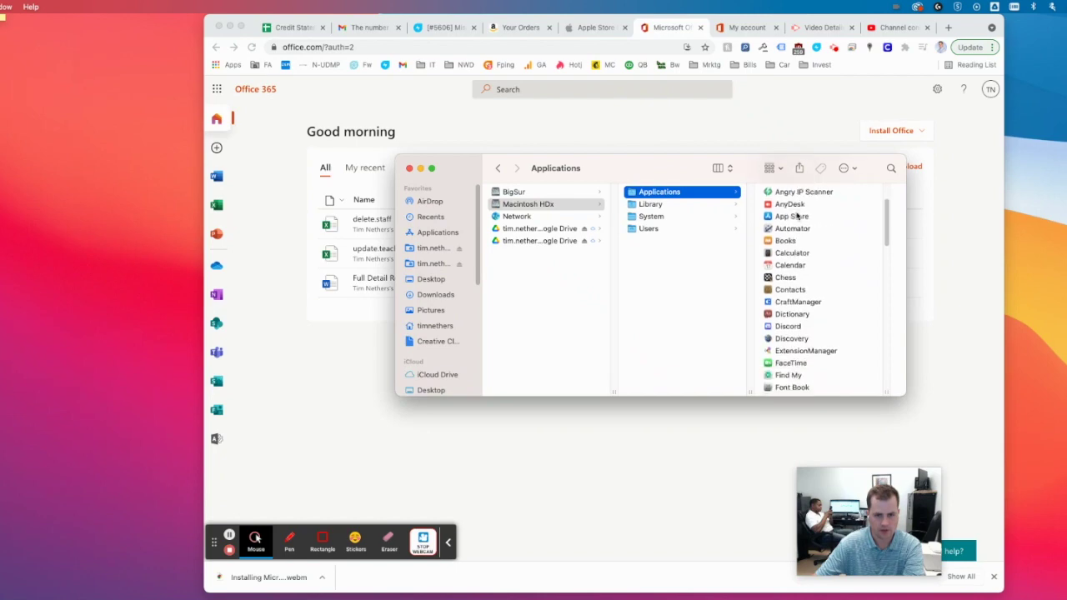
pyautogui.scroll(-4, 797, 215)
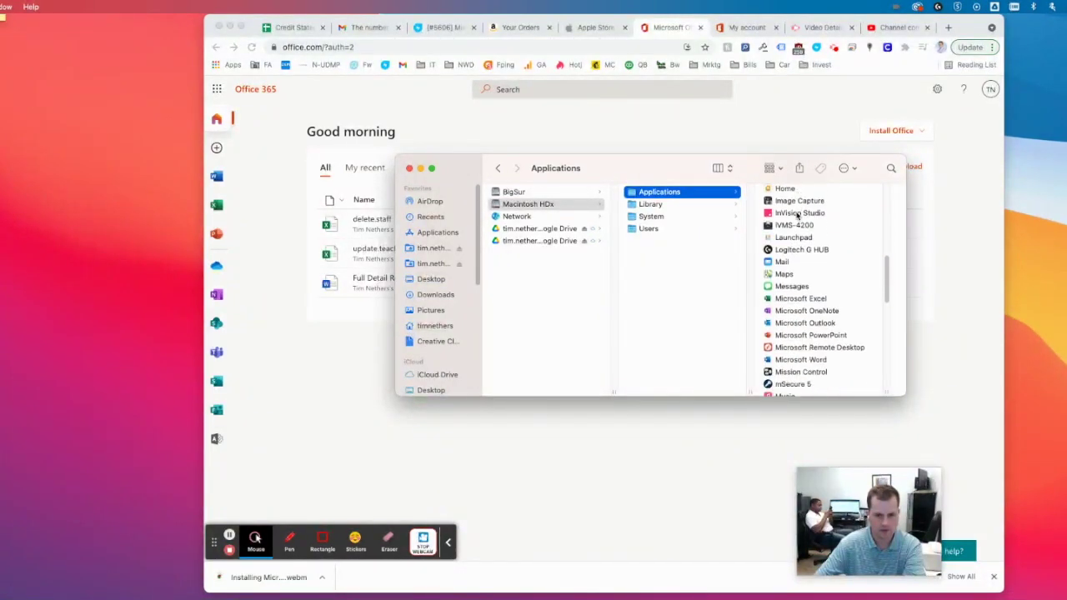
pyautogui.scroll(-2, 797, 216)
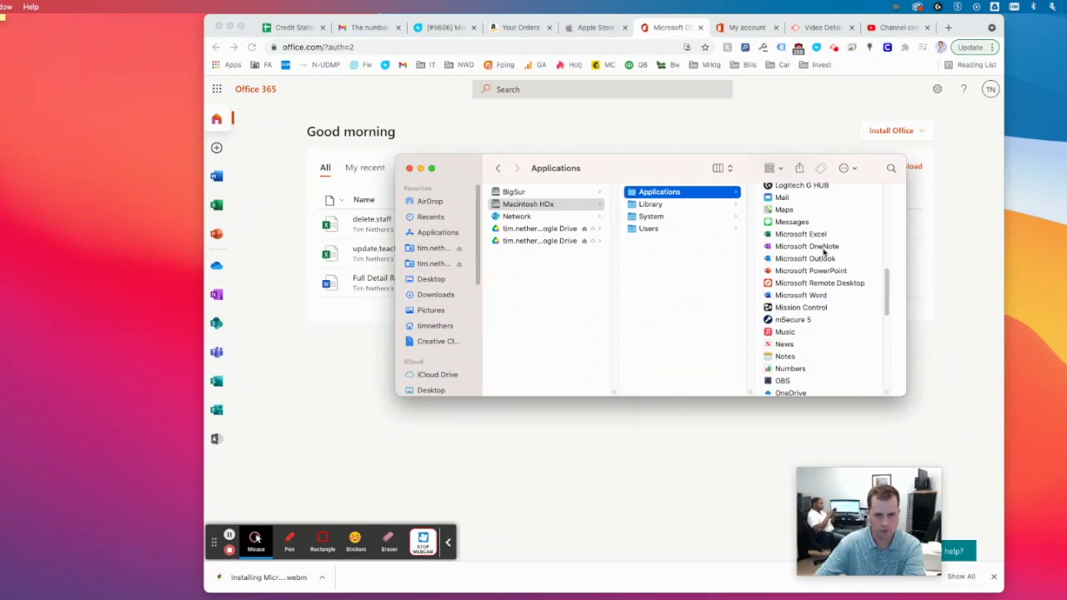
pyautogui.click(816, 296)
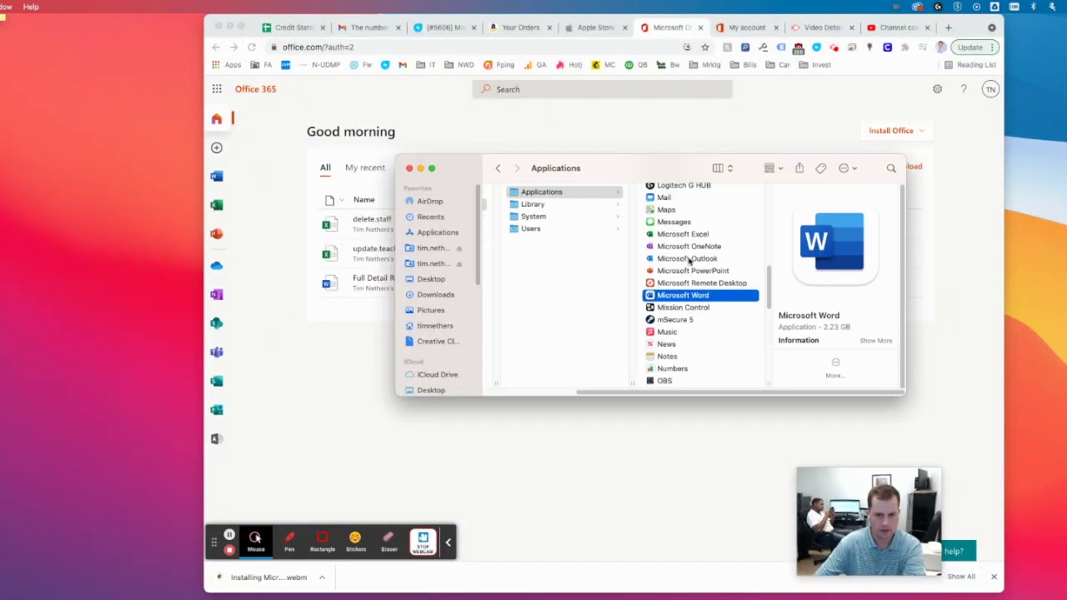
pyautogui.click(689, 259)
pyautogui.rightClick(689, 259)
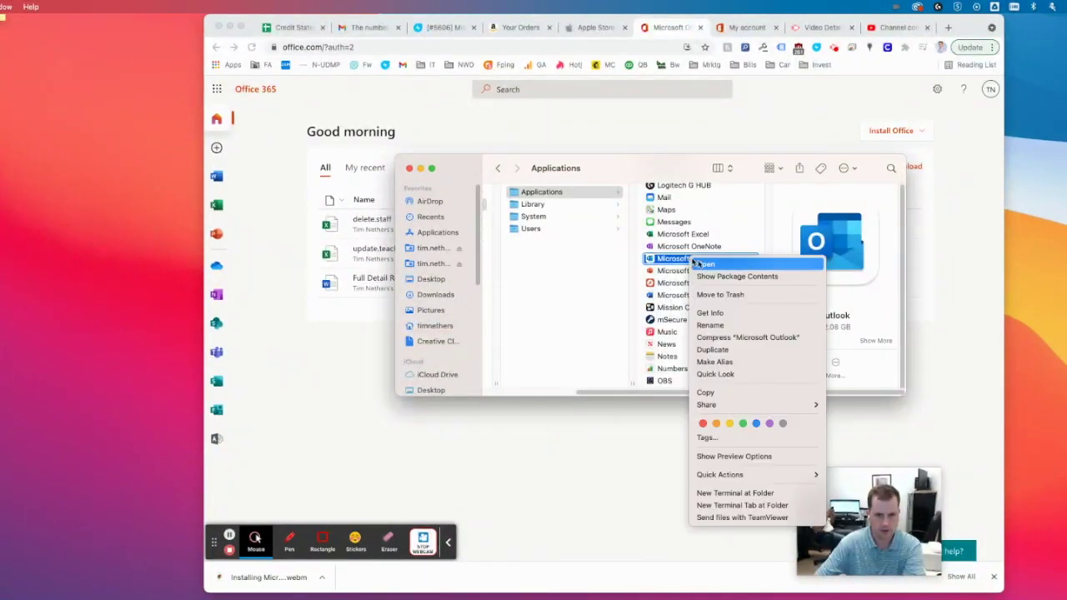
pyautogui.click(720, 295)
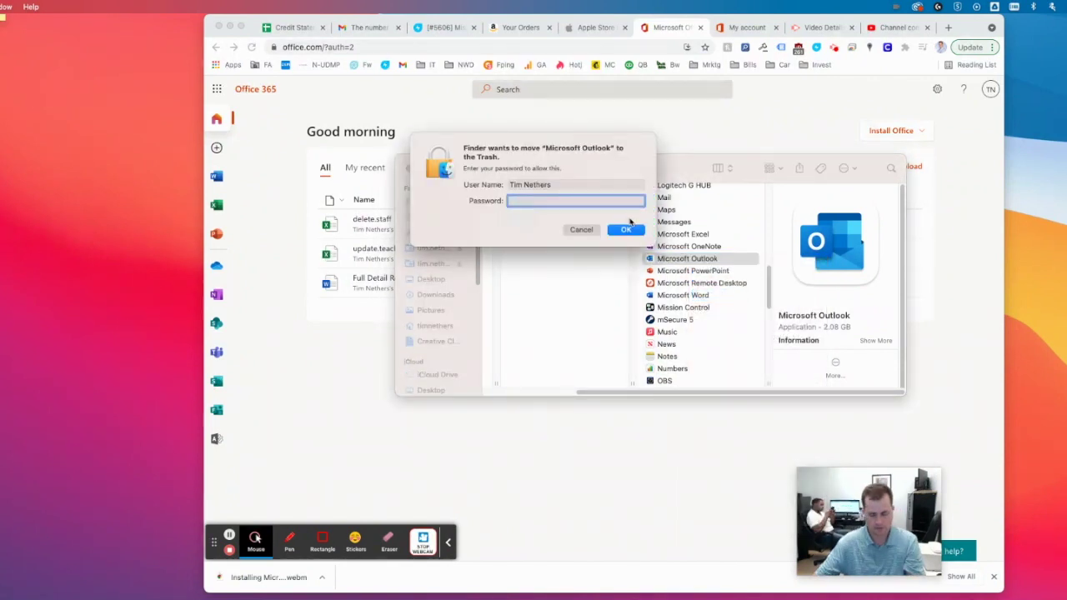
pyautogui.click(627, 229)
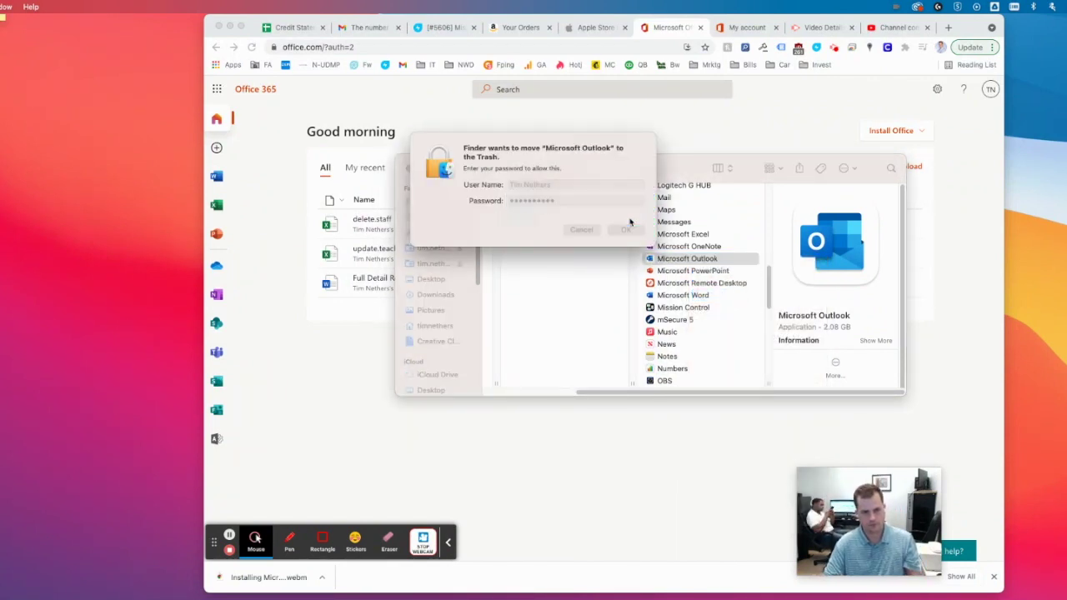
# - Move Microsoft OneNote to the Trash as well, confirming the removal
pyautogui.click(692, 246)
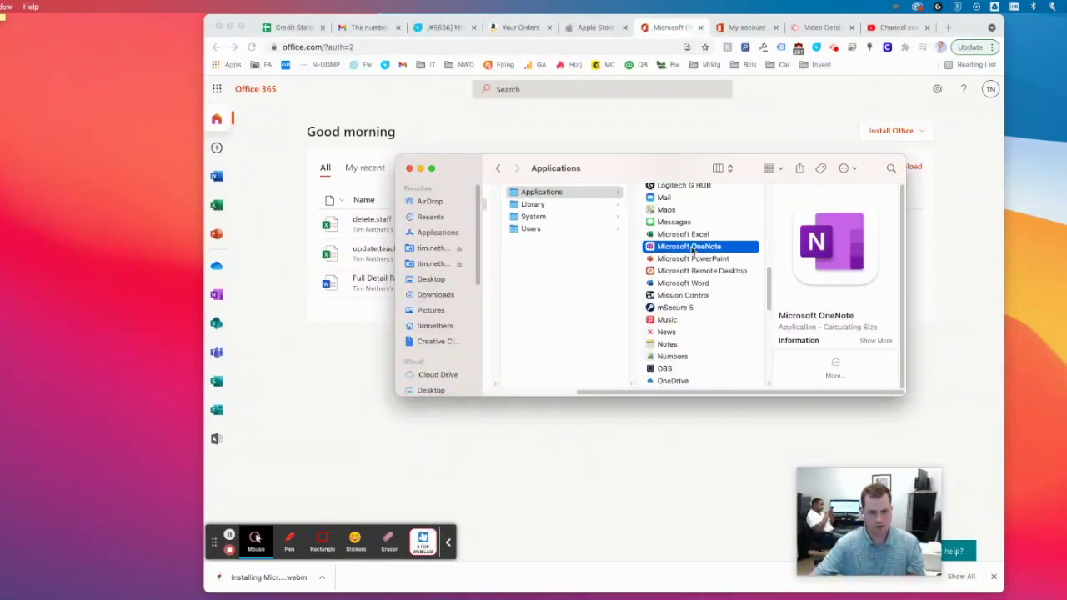
pyautogui.rightClick(692, 247)
pyautogui.click(723, 284)
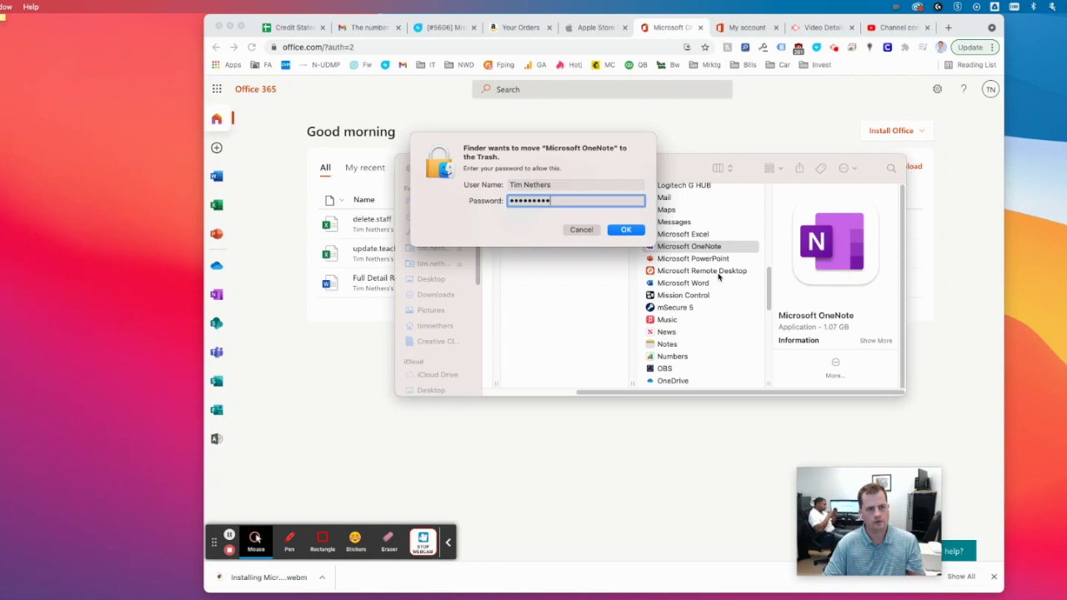
pyautogui.press('Return')
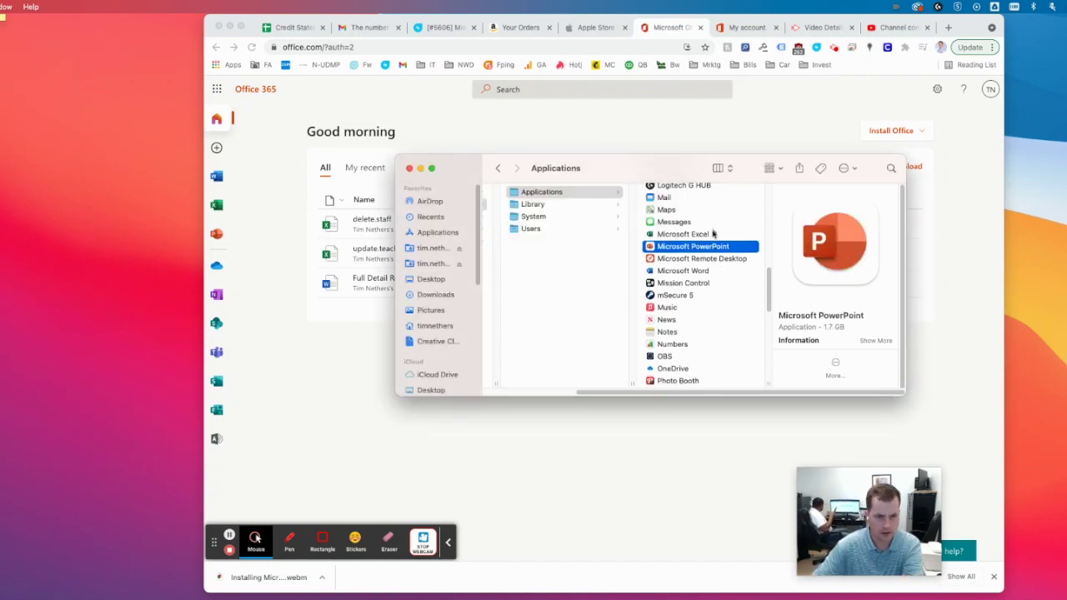
# - Select Excel, PowerPoint, then Word, and launch Microsoft Word
pyautogui.click(712, 236)
pyautogui.click(705, 249)
pyautogui.click(702, 274)
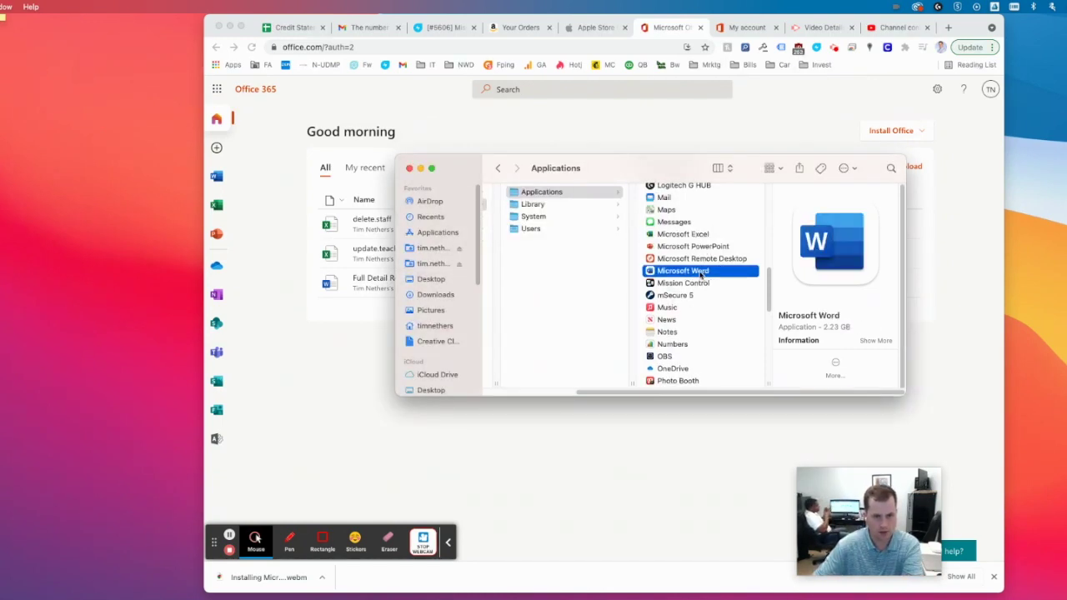
pyautogui.scroll(2, 705, 252)
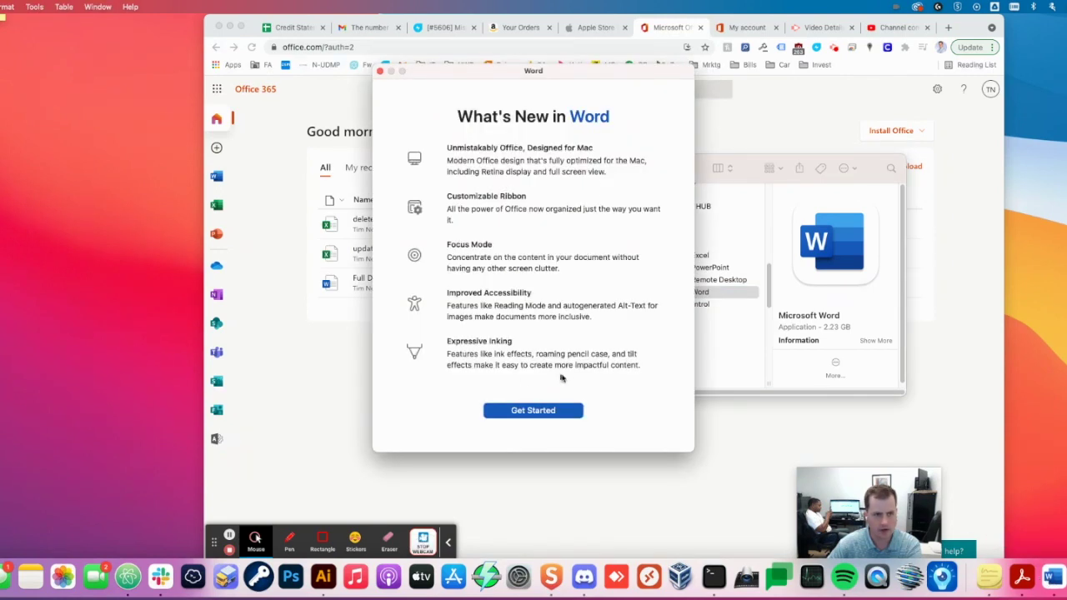
# - Skip Word's What's New screen, start sign-in and submit the account e-mail
pyautogui.click(546, 415)
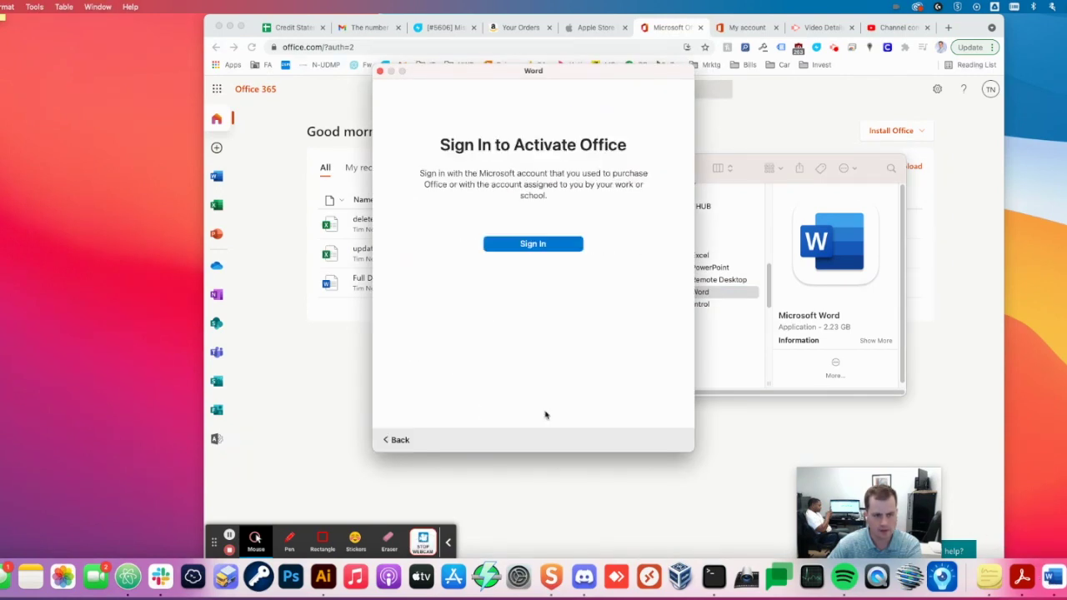
pyautogui.click(531, 244)
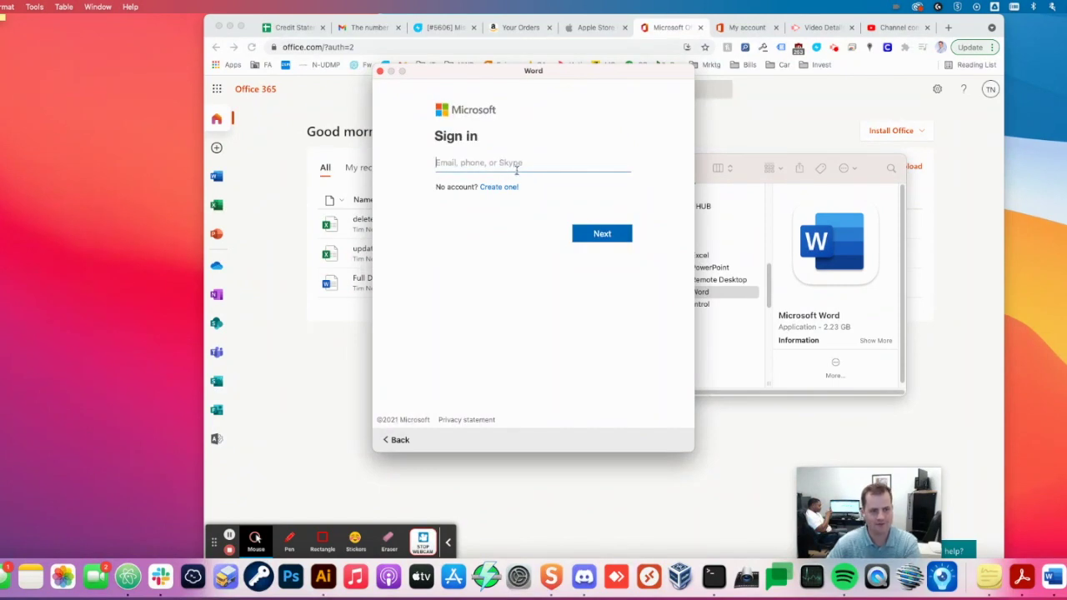
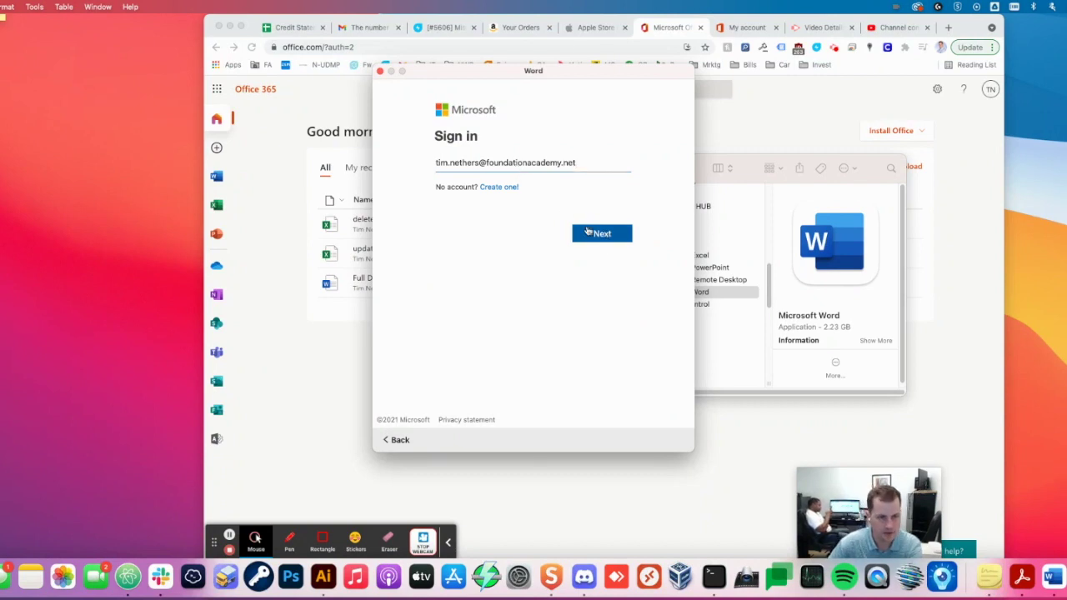
pyautogui.click(596, 232)
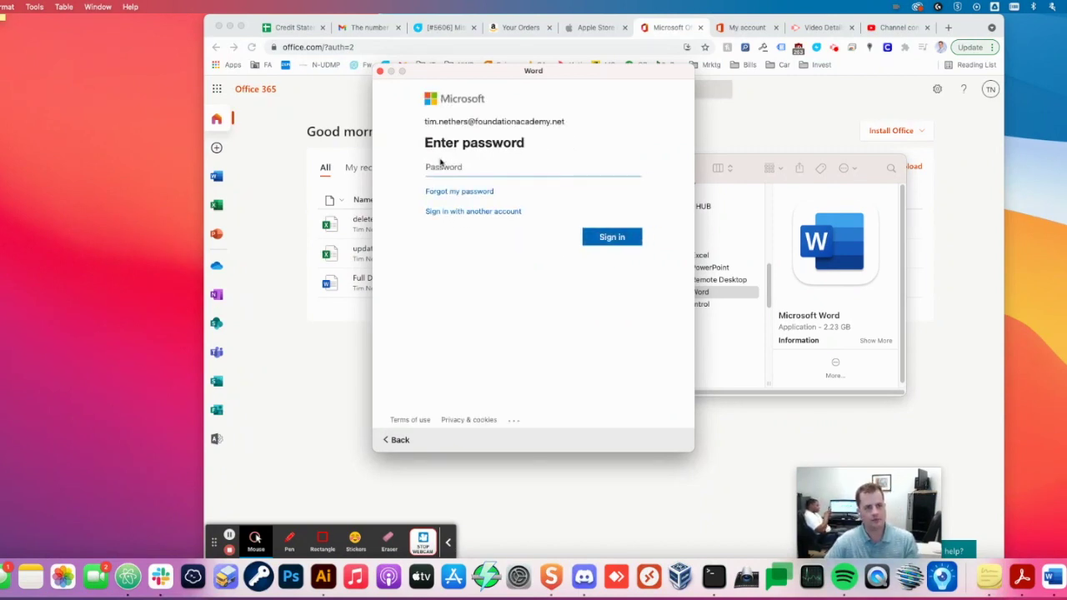
# - Enter the account password, start using Word and accept the privacy notice
pyautogui.write('•••••••••')
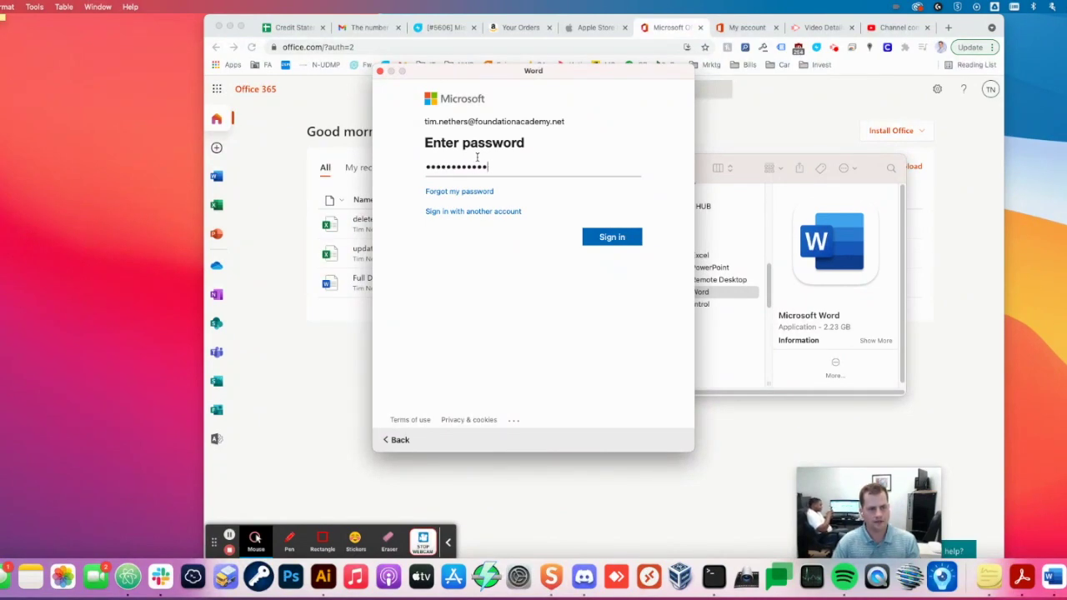
pyautogui.press('BackSpace')
pyautogui.press('BackSpace')
pyautogui.press('BackSpace')
pyautogui.press('BackSpace')
pyautogui.press('BackSpace')
pyautogui.press('BackSpace')
pyautogui.write('••')
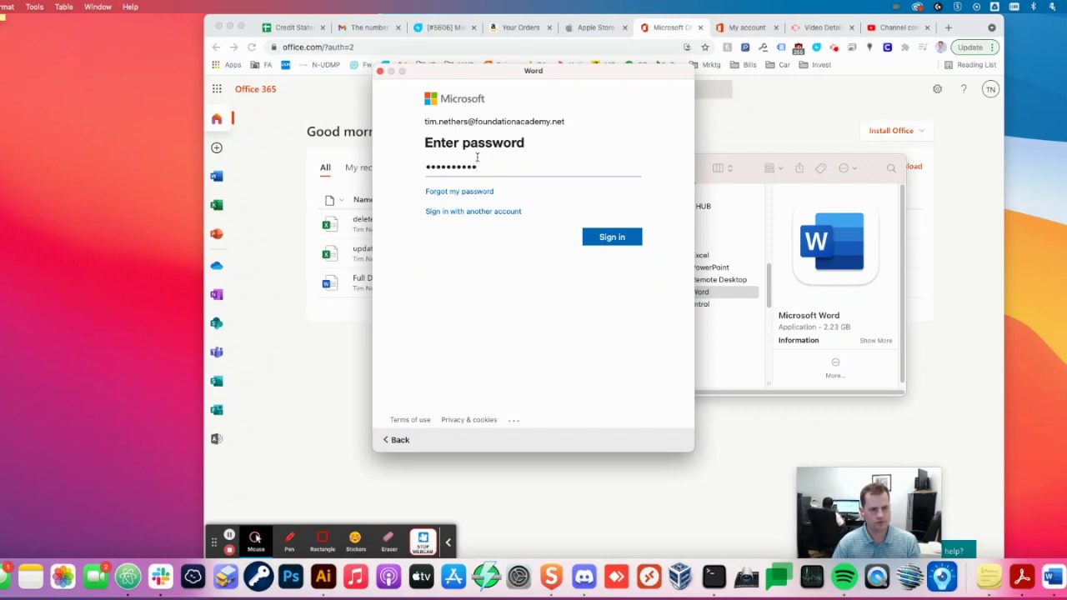
pyautogui.write('•••••••••')
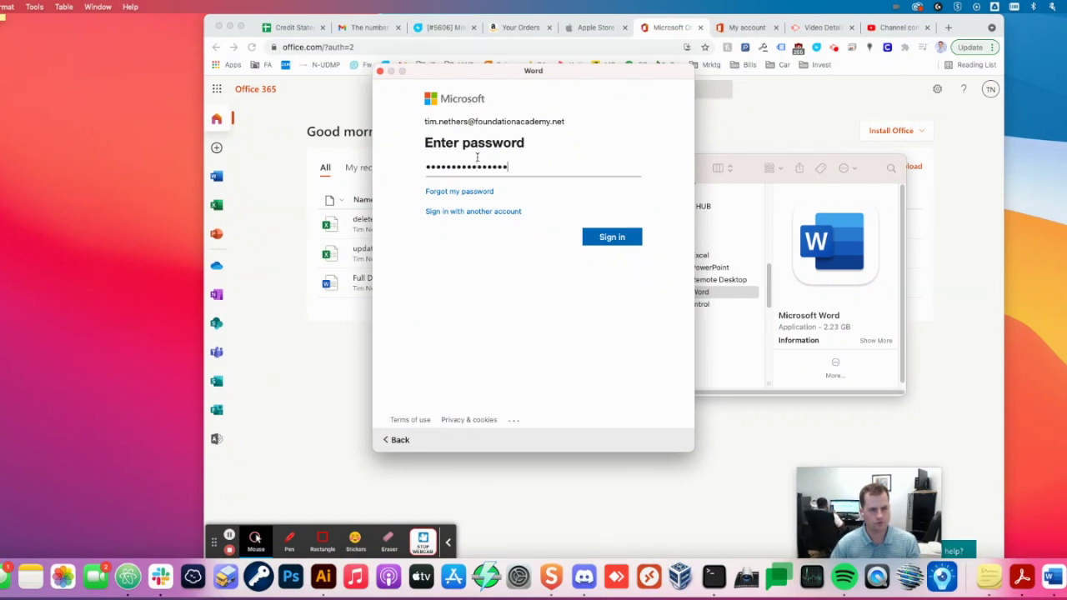
pyautogui.press('Return')
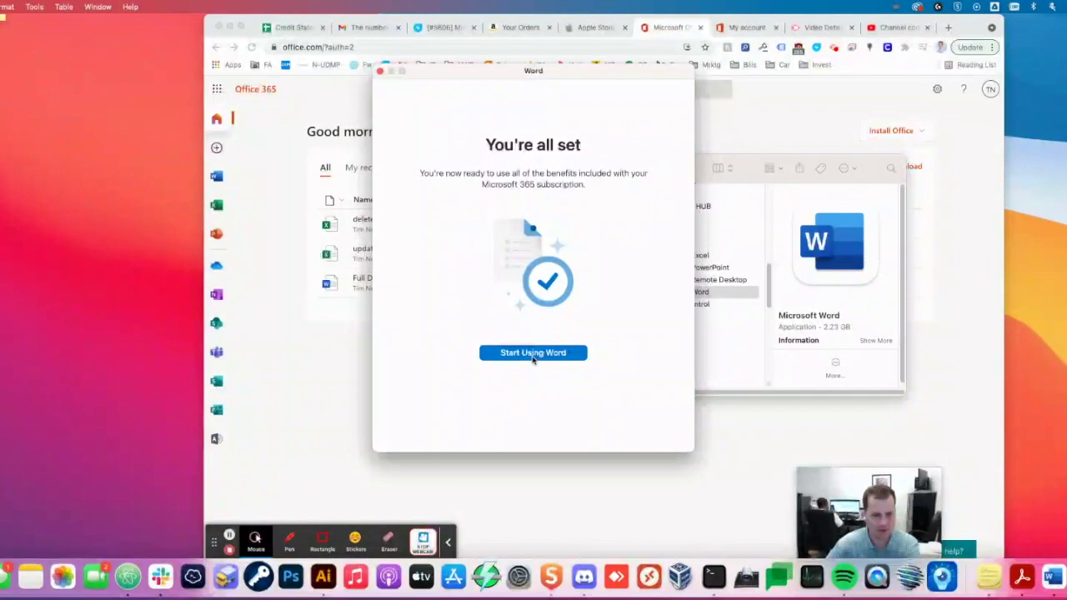
pyautogui.click(535, 354)
pyautogui.click(538, 341)
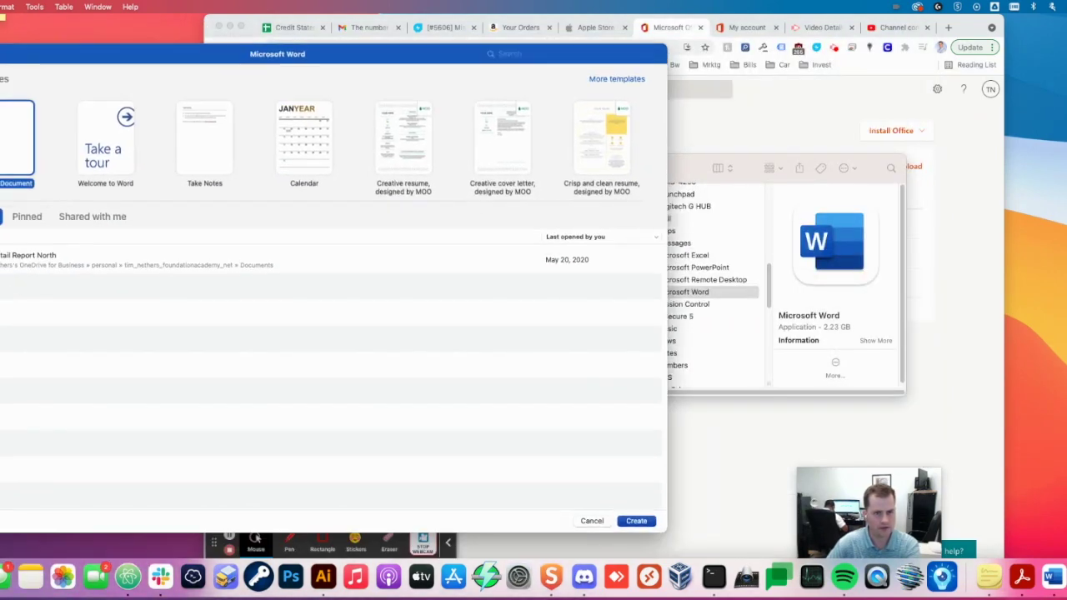
# - Move Word's gallery aside, select Microsoft PowerPoint in Applications and launch it from the Dock
pyautogui.moveTo(263, 33); pyautogui.dragTo(9, 49)
pyautogui.click(692, 177)
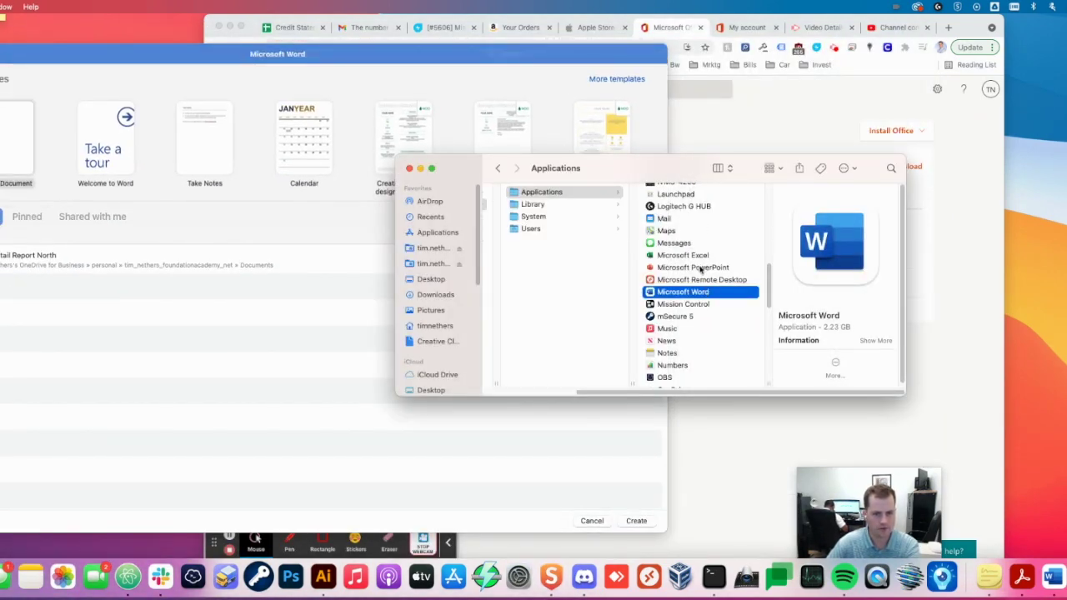
pyautogui.click(701, 268)
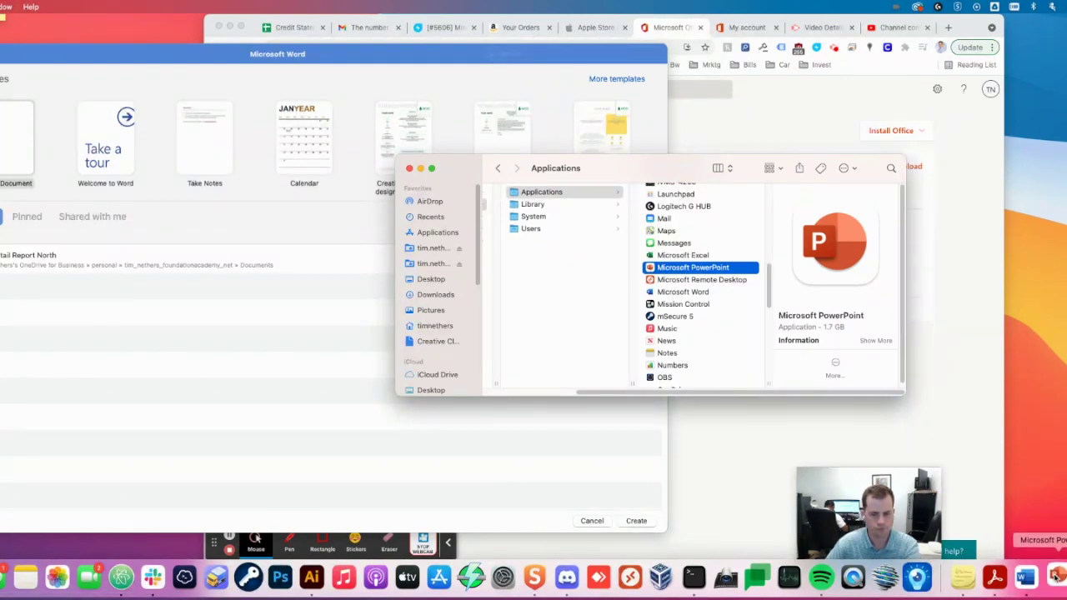
pyautogui.click(1056, 577)
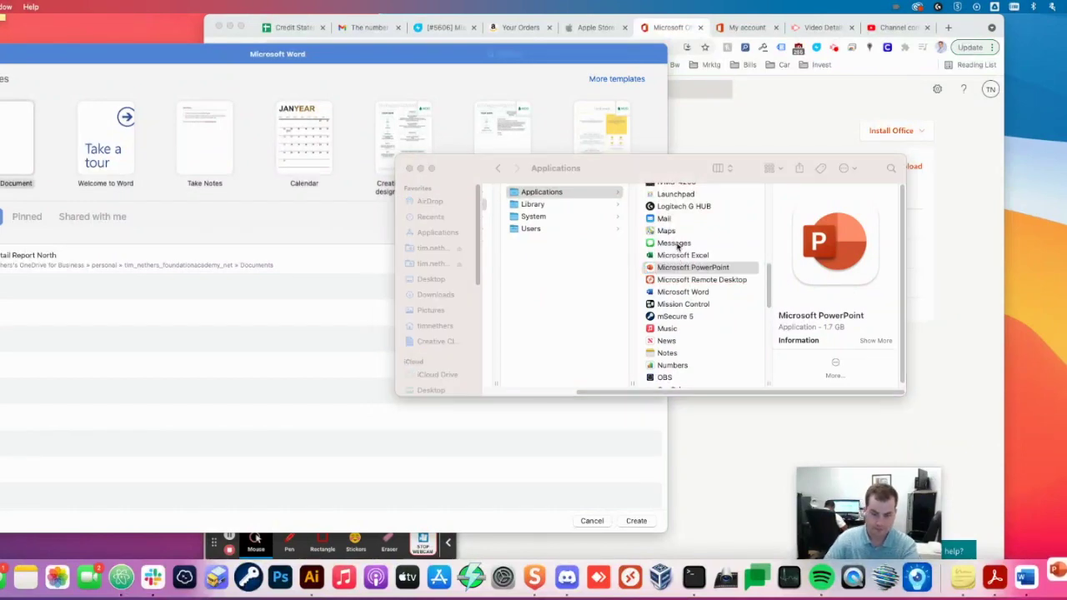
# - Finish PowerPoint's Get Started screens, close the PowerPoint and Word start galleries, and launch Excel
pyautogui.click(484, 405)
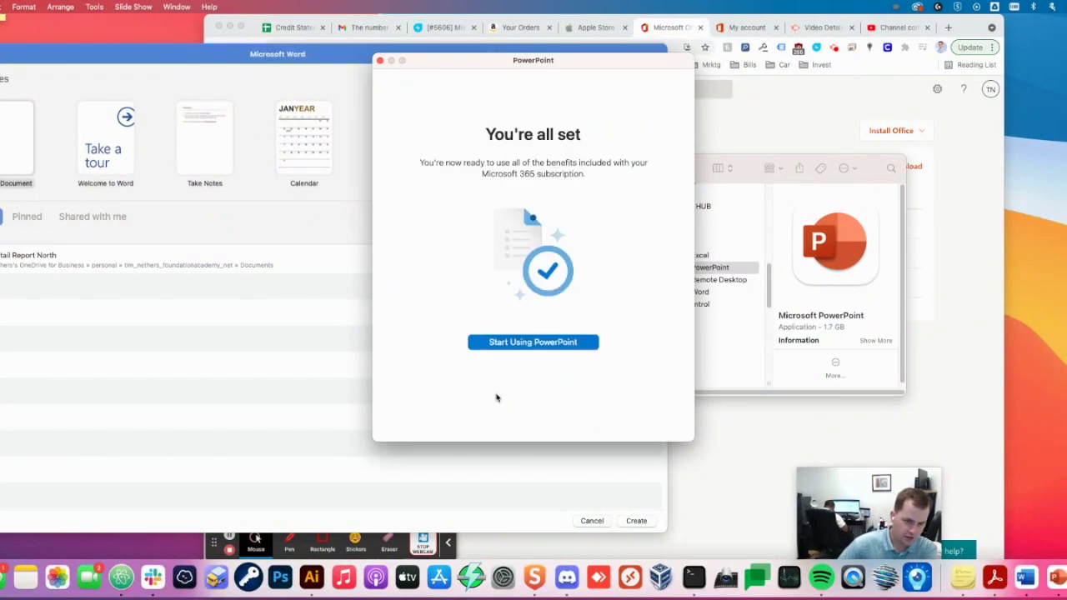
pyautogui.click(530, 344)
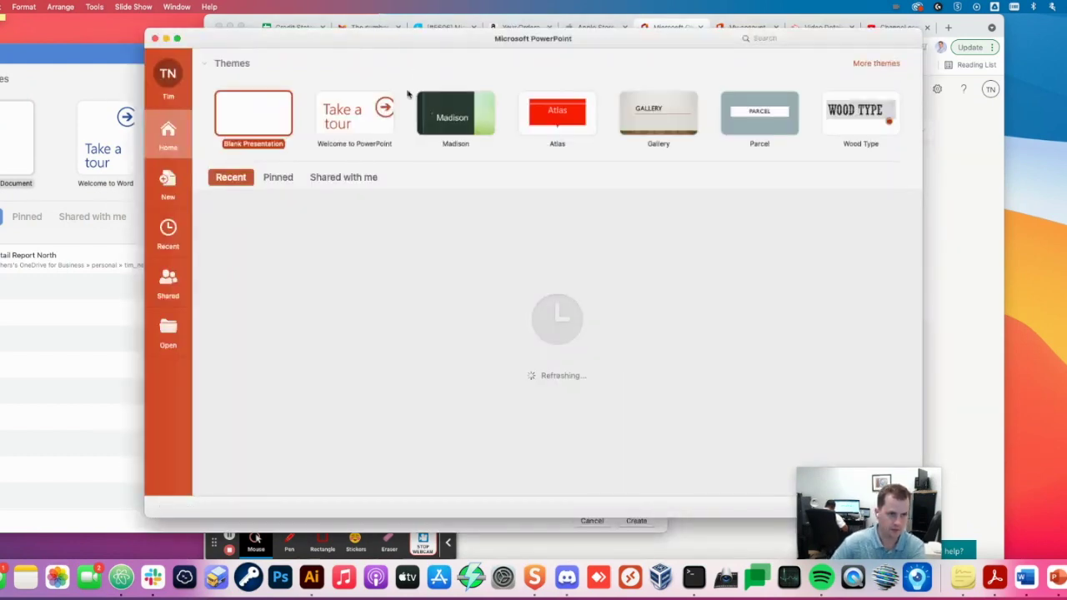
pyautogui.click(155, 39)
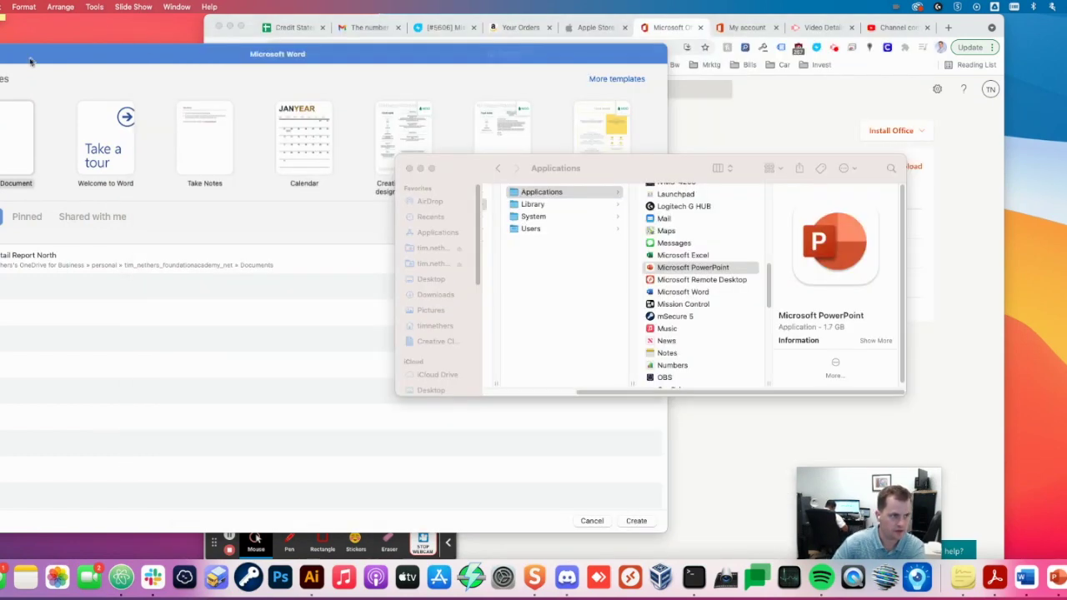
pyautogui.press('Escape')
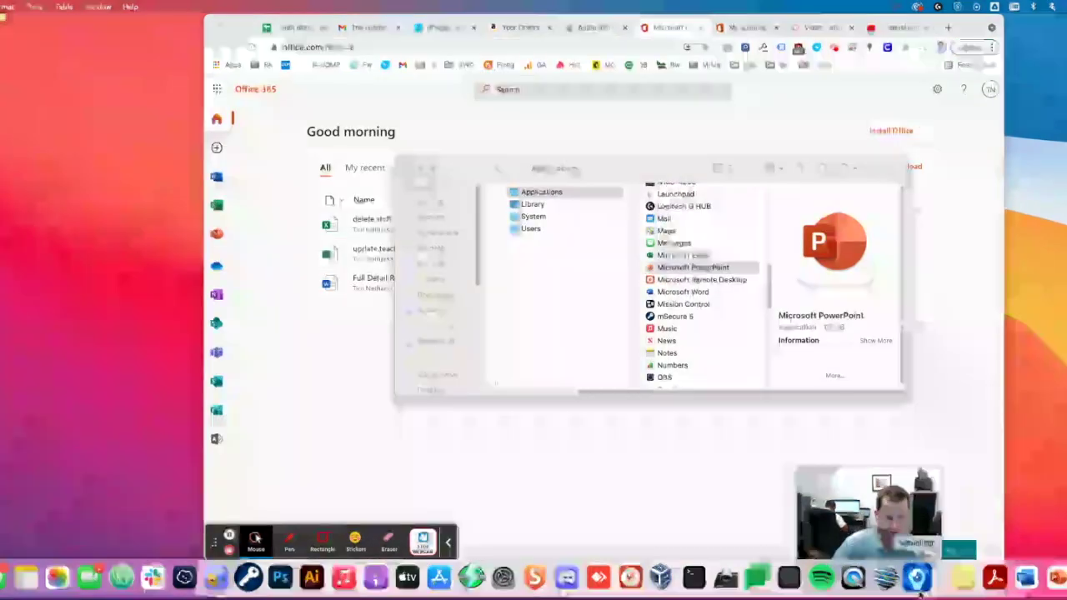
pyautogui.doubleClick(697, 257)
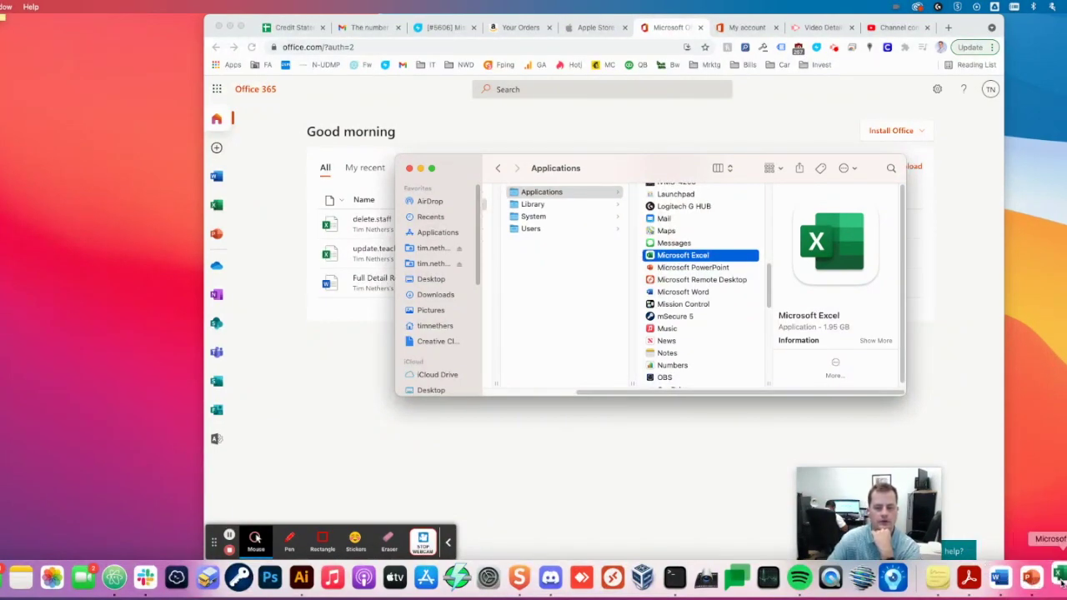
# - Quit Word from the Dock and complete Excel's welcome screens to start using Excel
pyautogui.rightClick(1000, 581)
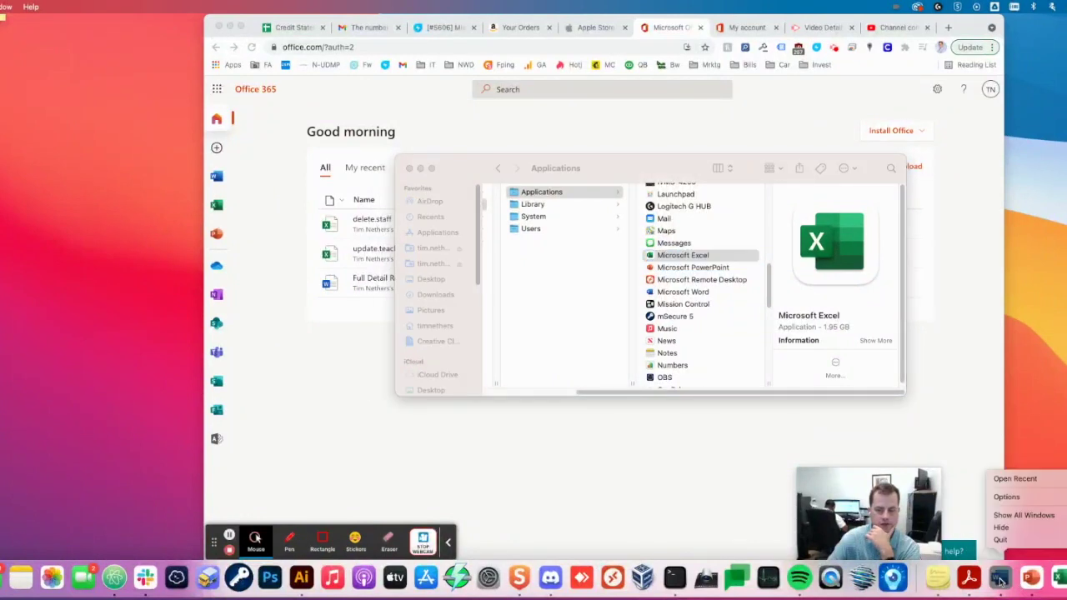
pyautogui.click(1000, 541)
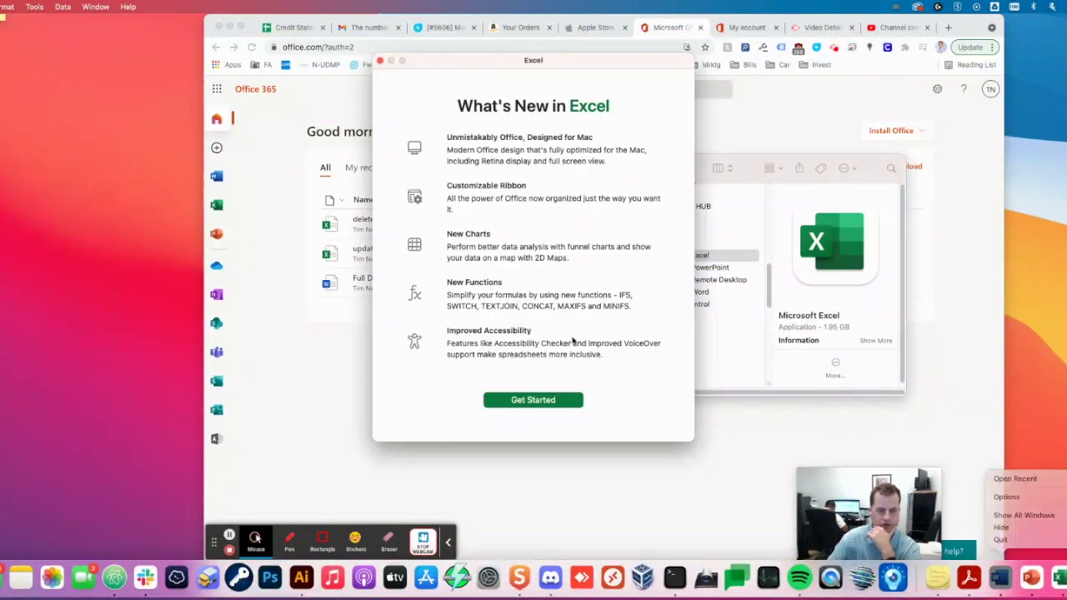
pyautogui.click(557, 401)
pyautogui.click(550, 348)
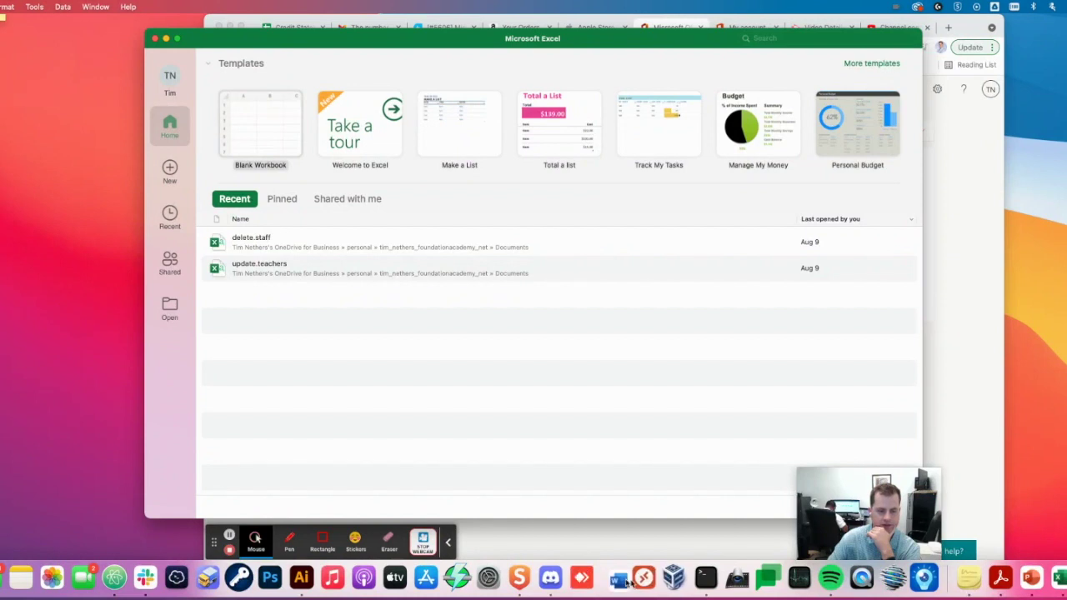
# - Arrange the Word, PowerPoint and Excel Dock icons next to each other
pyautogui.moveTo(627, 584); pyautogui.dragTo(864, 582)
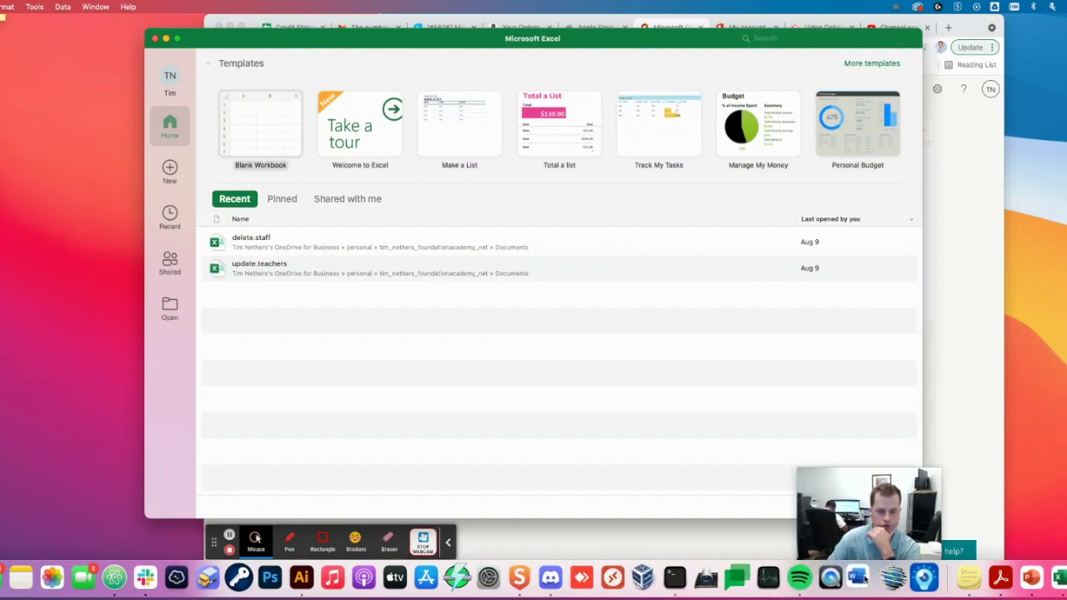
pyautogui.moveTo(1031, 579); pyautogui.dragTo(896, 577)
pyautogui.moveTo(1057, 577); pyautogui.dragTo(922, 580)
# - Quit PowerPoint from the Dock and remove its icon from the Dock
pyautogui.rightClick(895, 575)
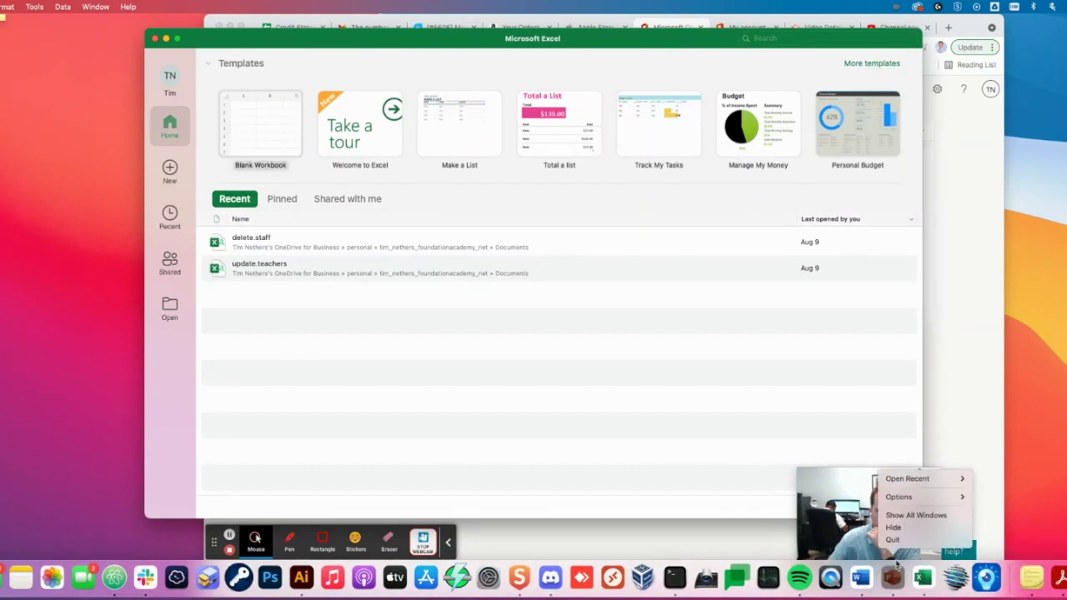
pyautogui.click(895, 540)
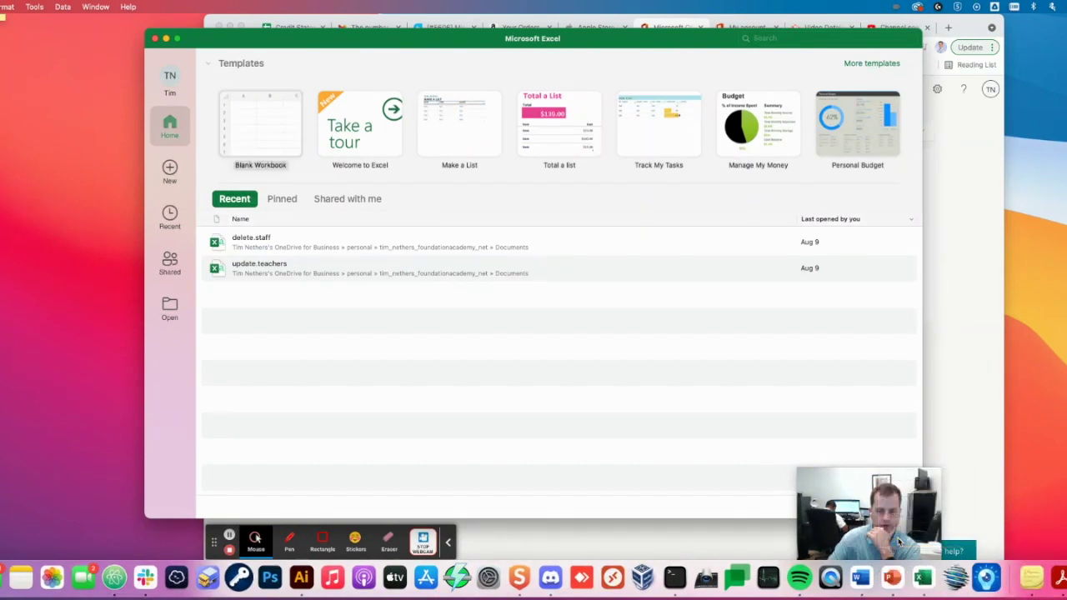
pyautogui.rightClick(897, 580)
pyautogui.moveTo(912, 511)
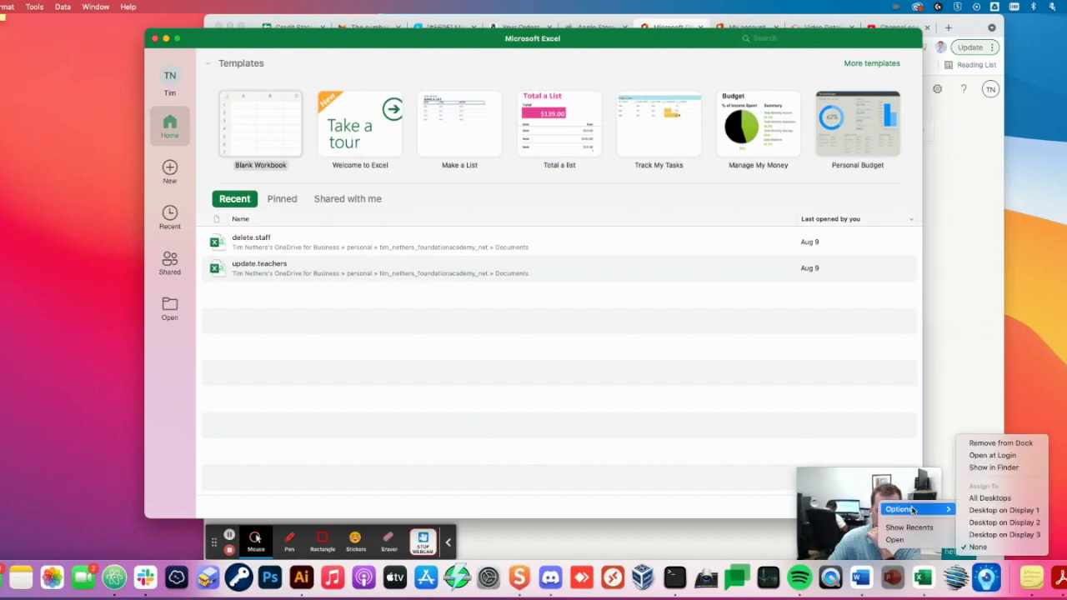
pyautogui.click(1000, 443)
# - Quit Excel from its Dock icon menu
pyautogui.rightClick(884, 577)
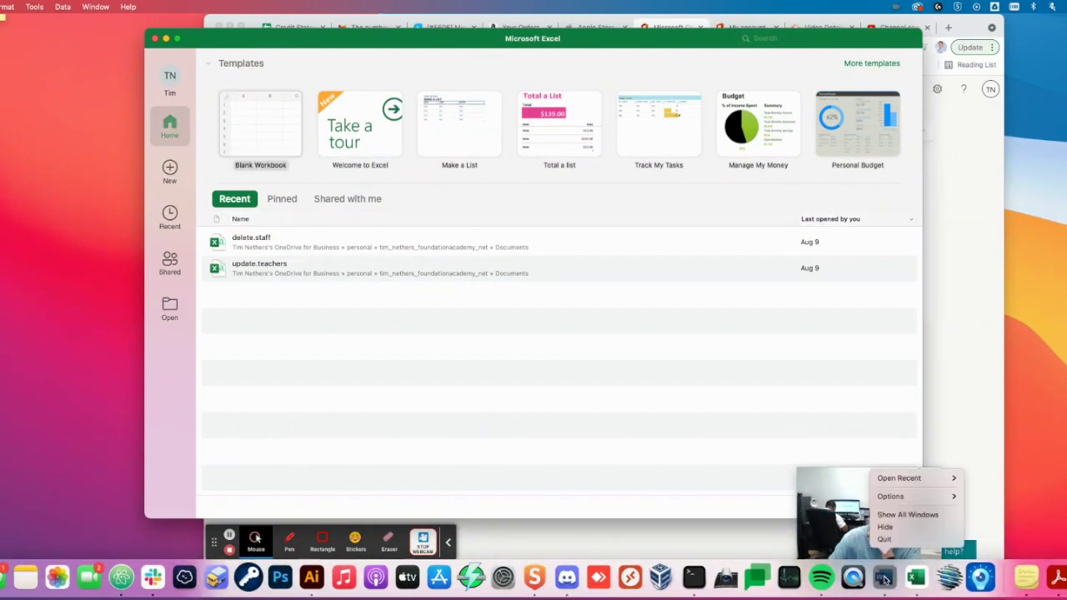
pyautogui.rightClick(917, 584)
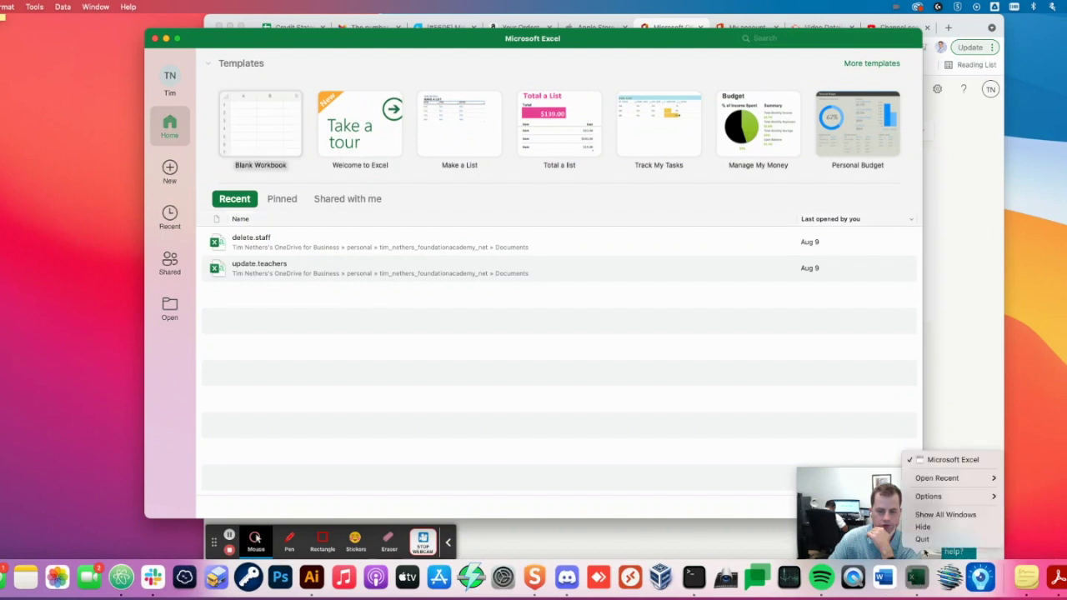
pyautogui.click(929, 541)
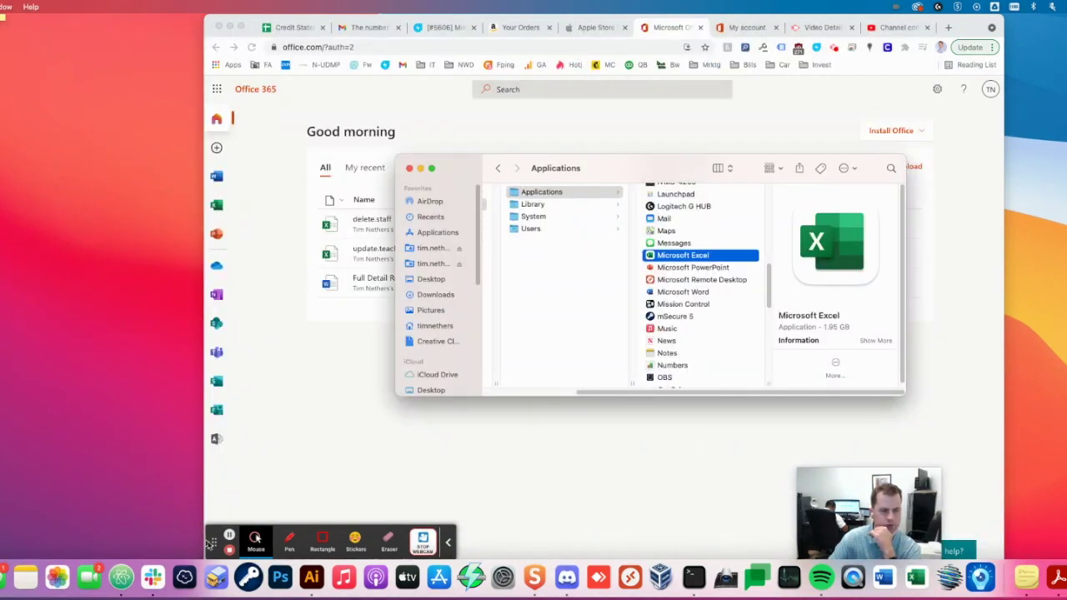